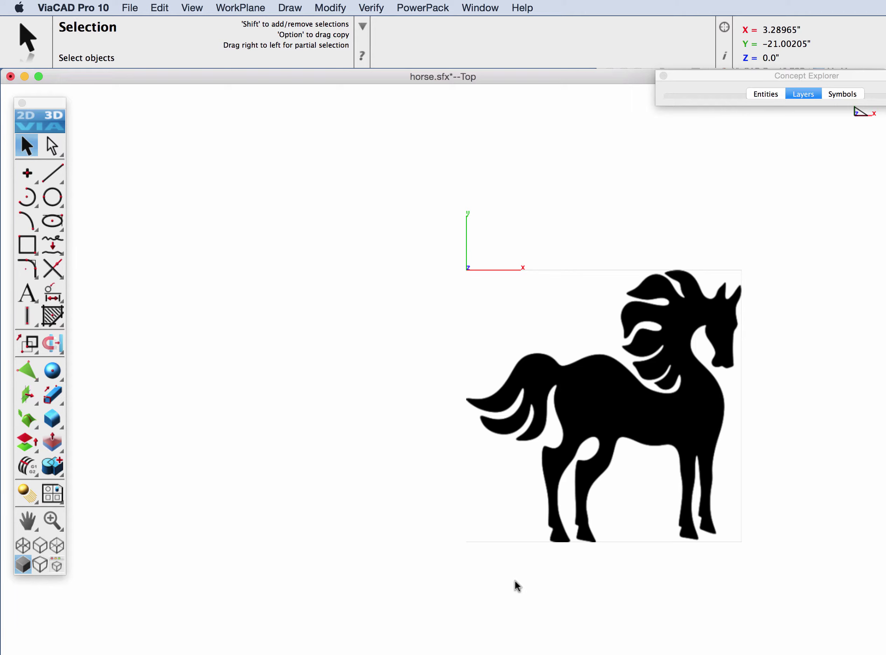
Convert the horse image into a 3D mesh with HeightMap to Mesh, using a height of 1.0.
key(super+shift+i)
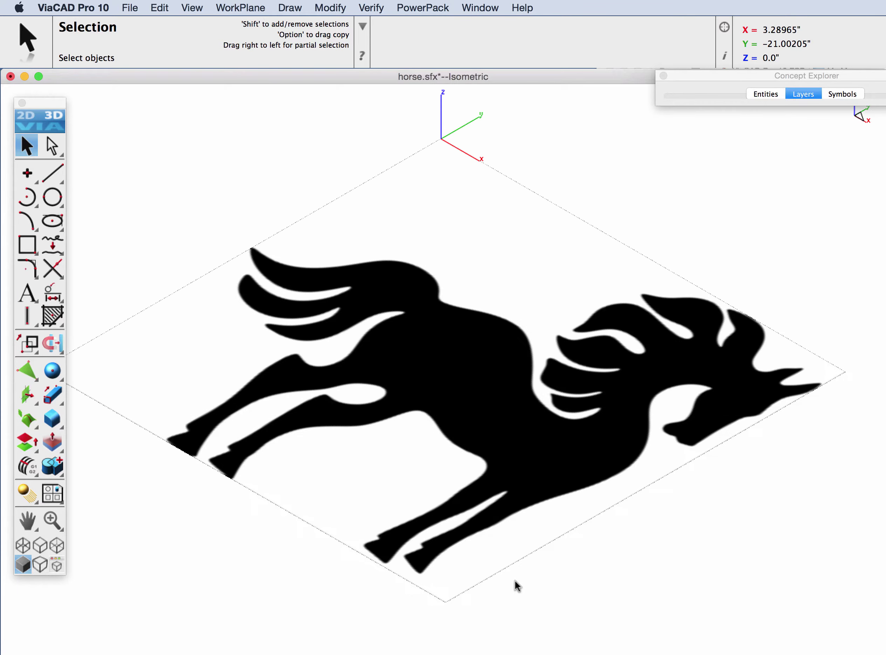
click(432, 8)
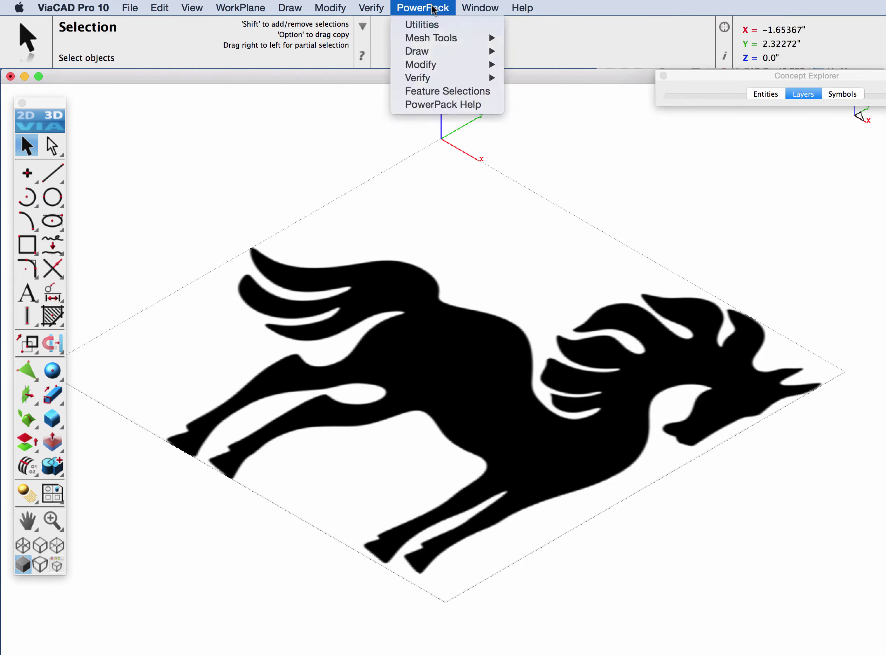
mouse_move(432, 42)
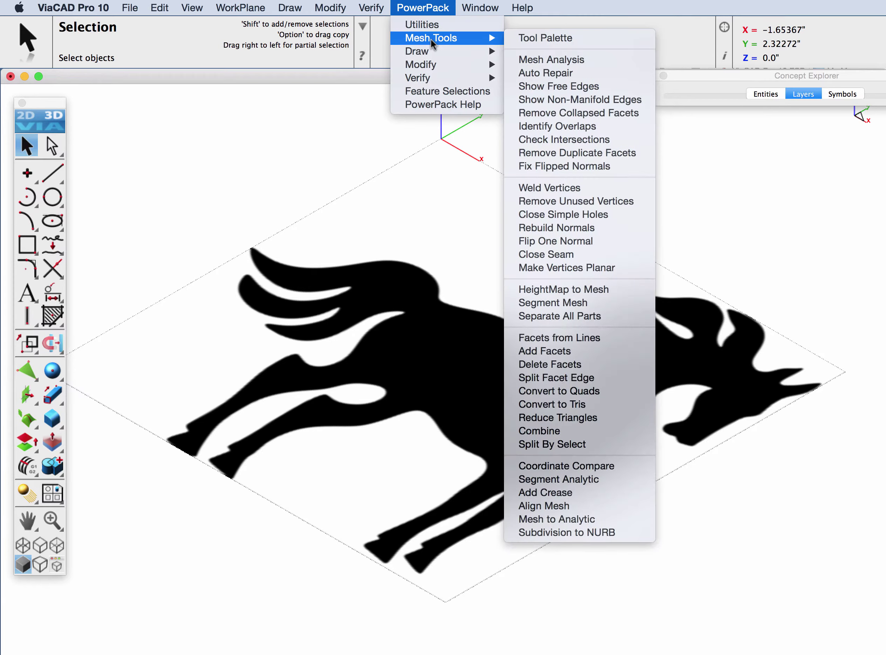
click(567, 290)
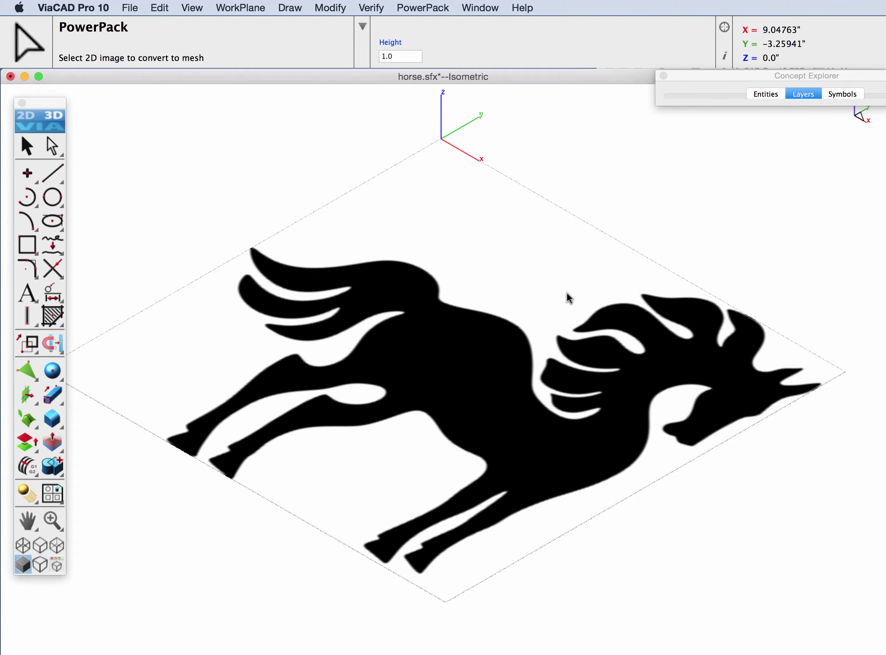
click(607, 237)
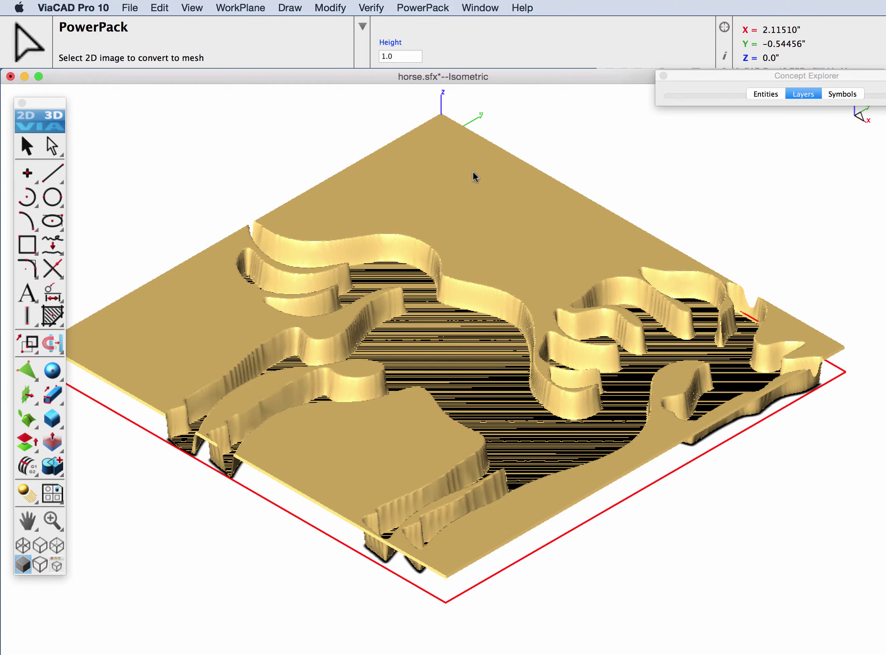
click(26, 146)
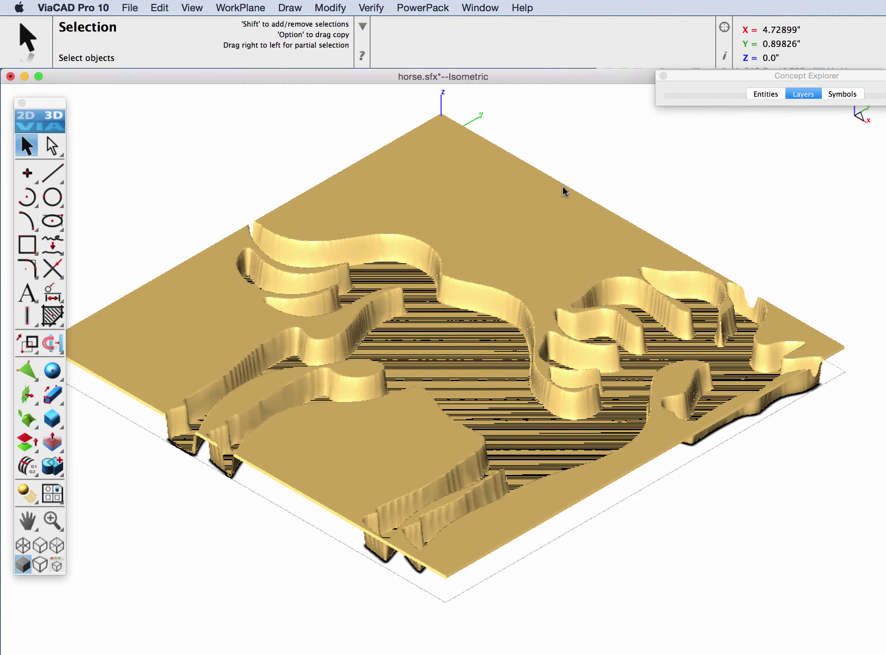
Show only the height-map mesh so the source horse image is hidden, and view the mesh from near the top.
scroll(493, 148, up, 3)
right_click(493, 149)
click(527, 166)
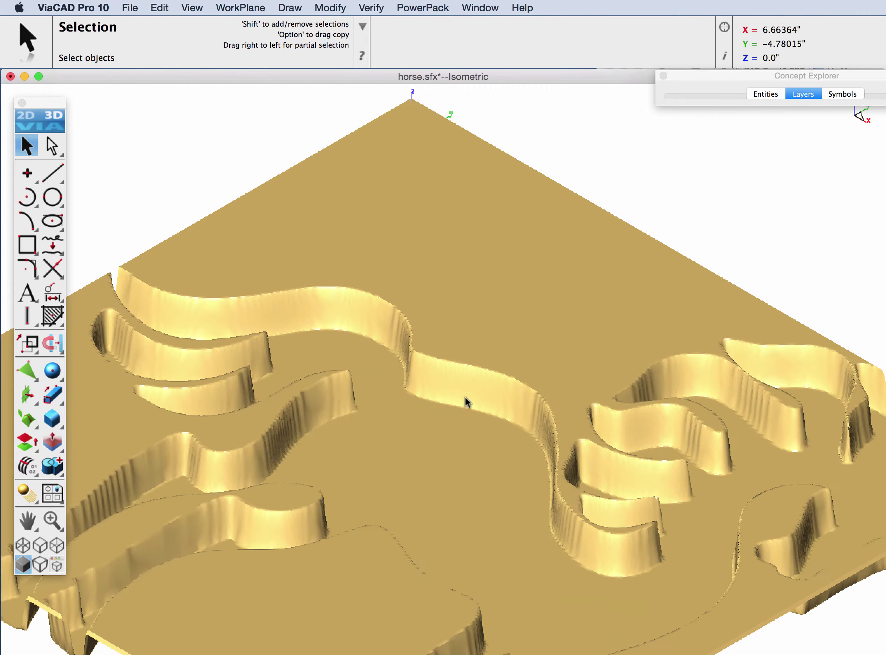
scroll(454, 421, down, 3)
middle_drag(454, 425, 401, 361)
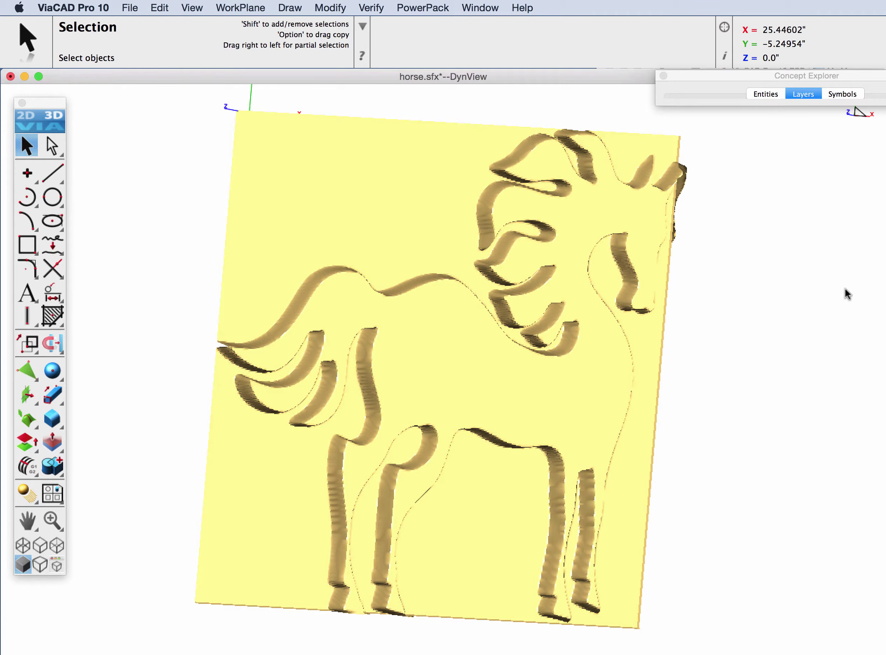
Separate all facets in the plane of the horse silhouette into a new mesh with Split By Select.
click(424, 8)
mouse_move(433, 39)
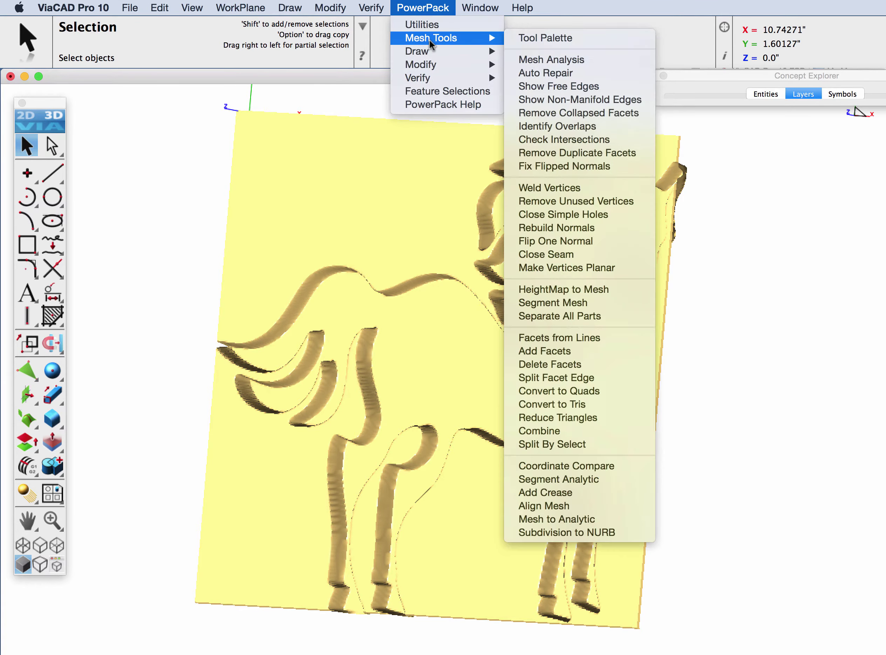
click(558, 445)
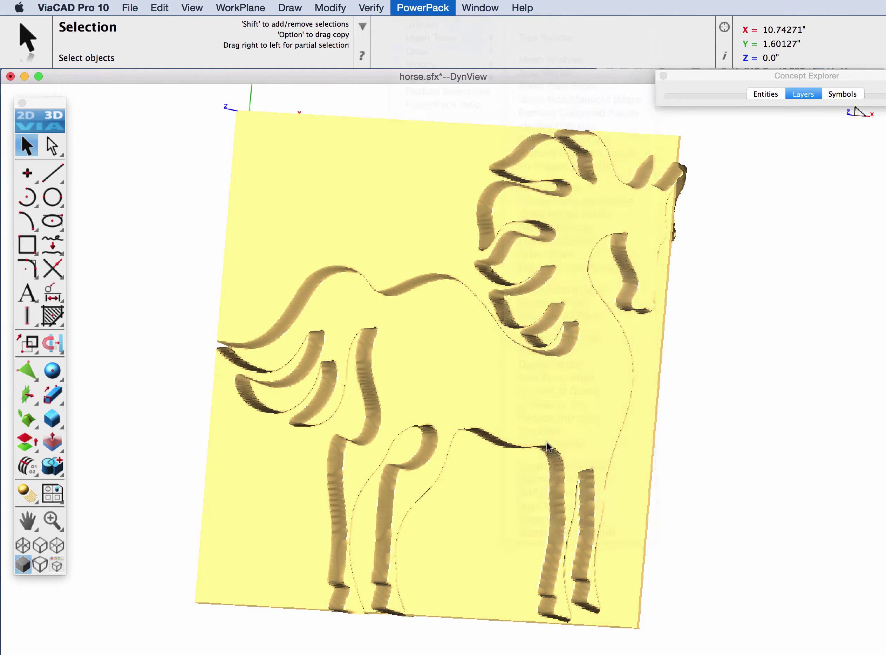
right_click(447, 350)
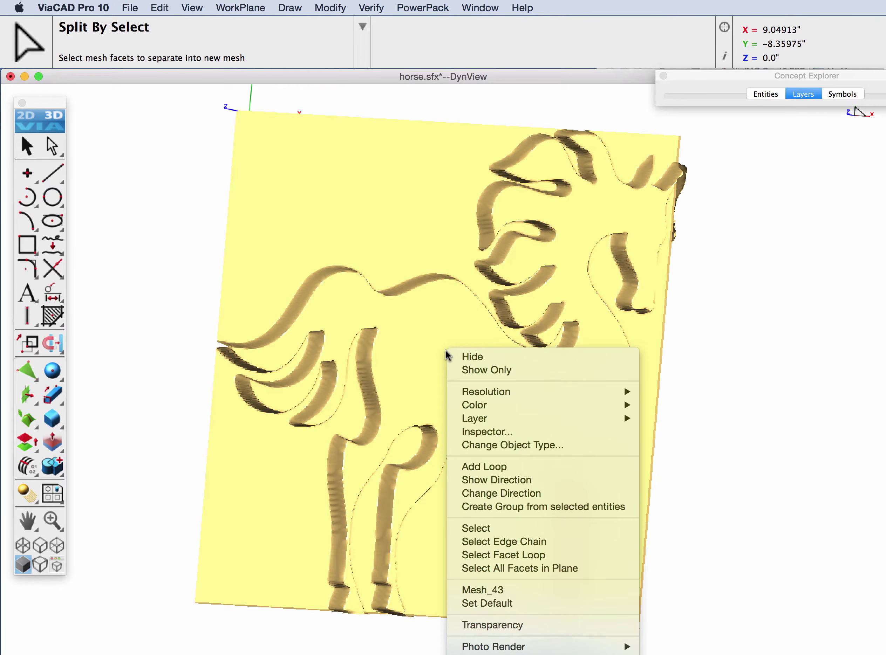
click(491, 568)
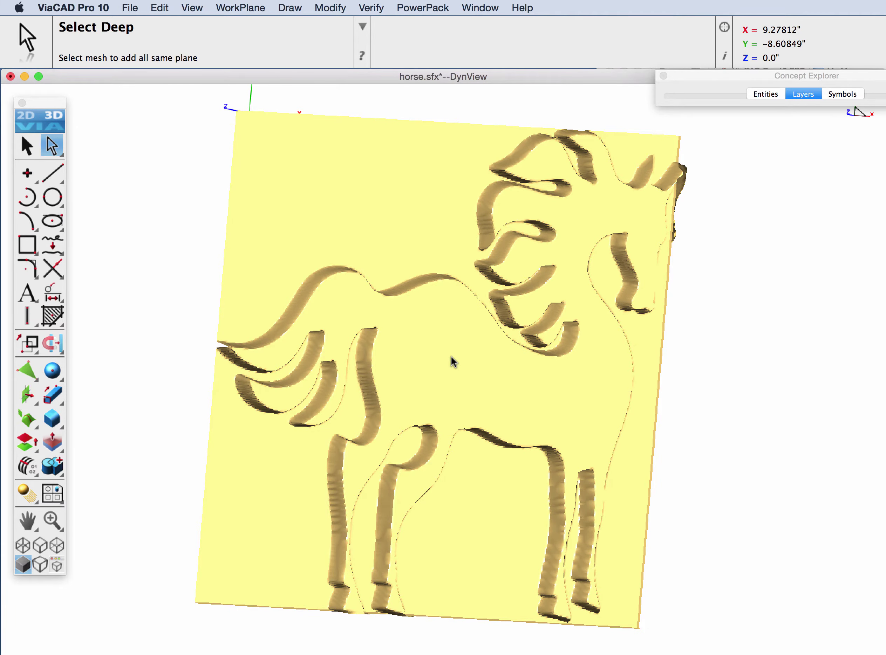
click(453, 361)
click(27, 145)
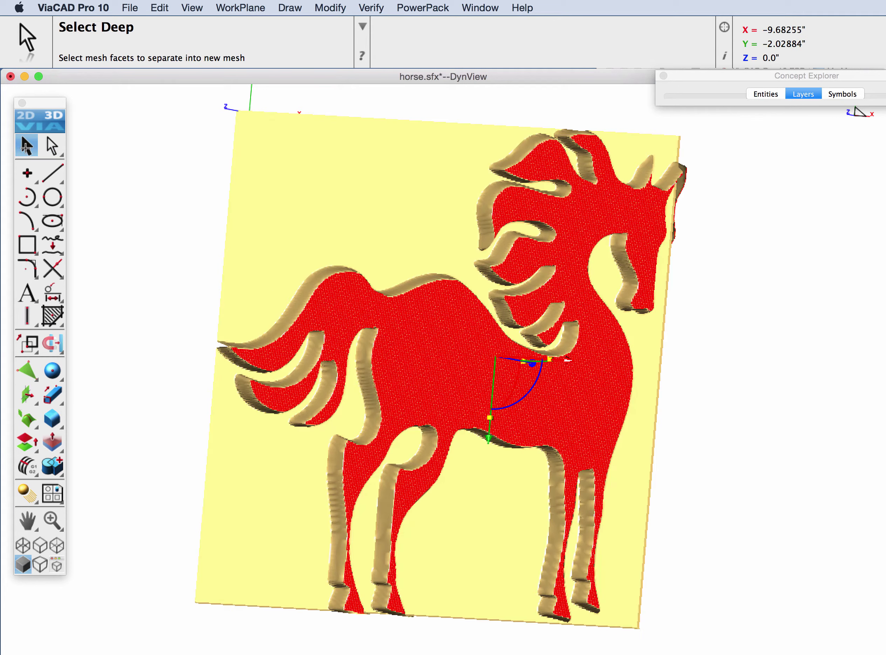
Show only the separated horse silhouette mesh and view it from the top.
right_click(460, 365)
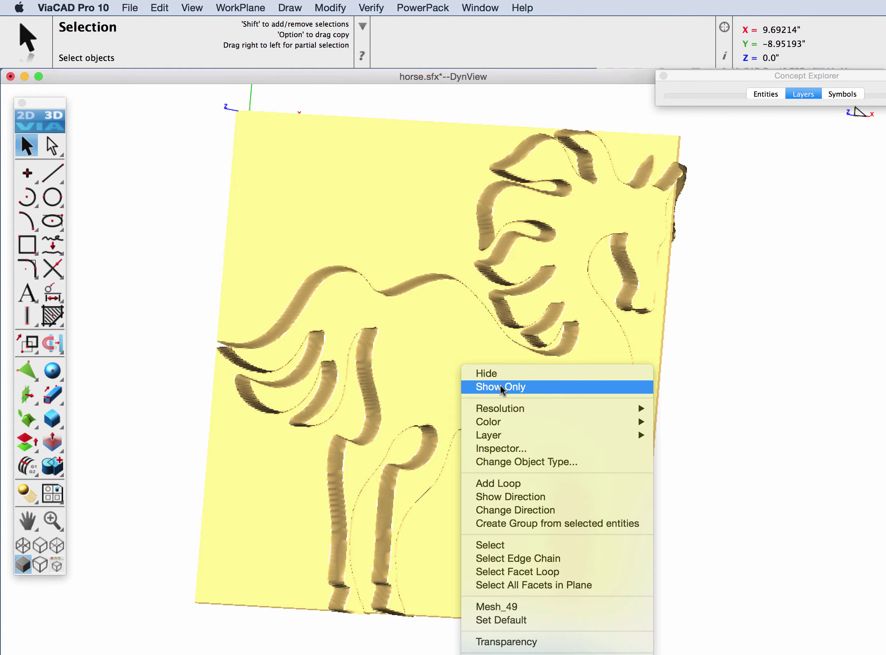
click(496, 387)
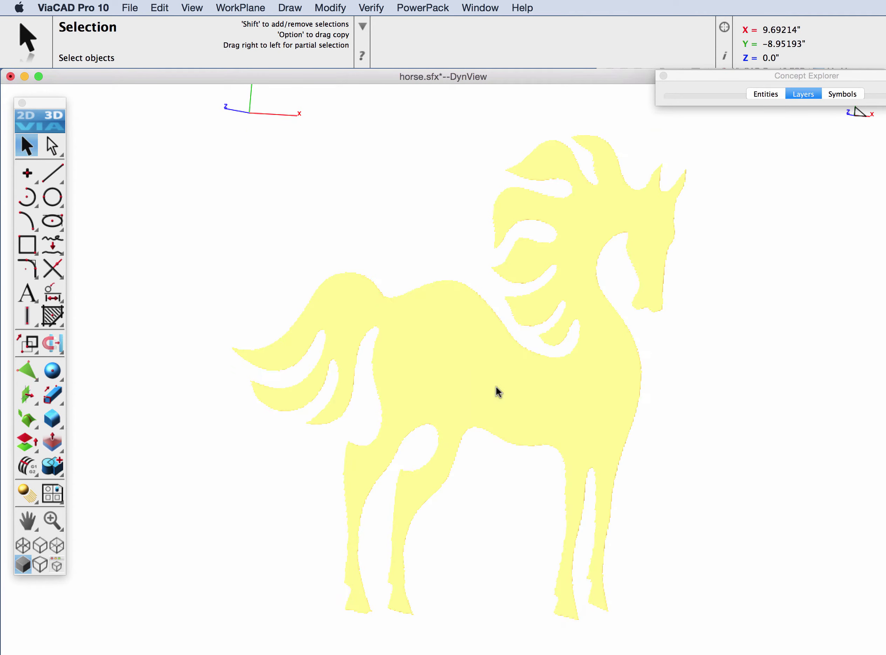
key(F2)
mouse_move(497, 389)
right_down()
mouse_move(536, 454)
mouse_move(520, 348)
mouse_move(514, 356)
right_up()
key(F2)
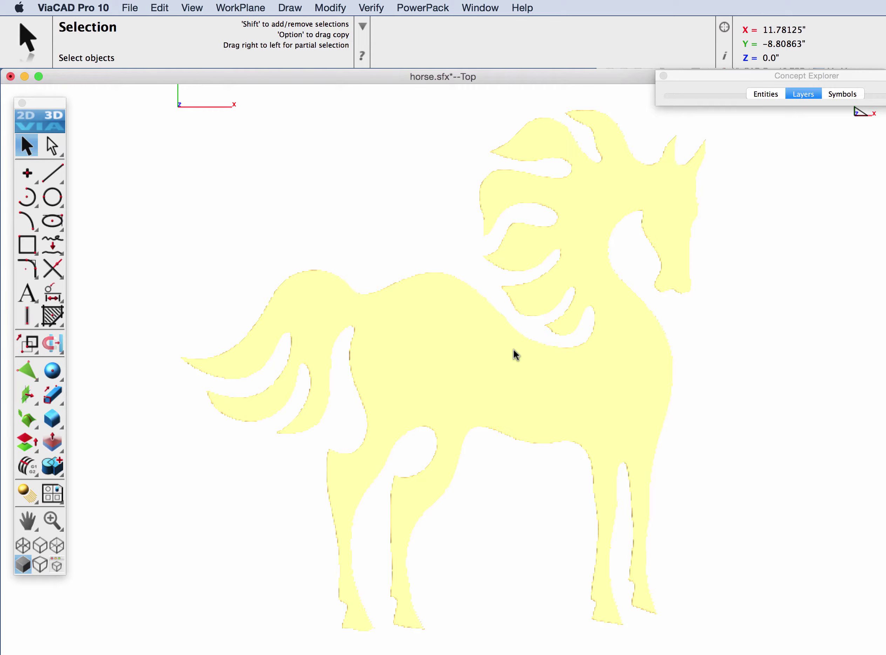
Generate outline lines around the horse silhouette mesh with Show Free Edges.
click(426, 5)
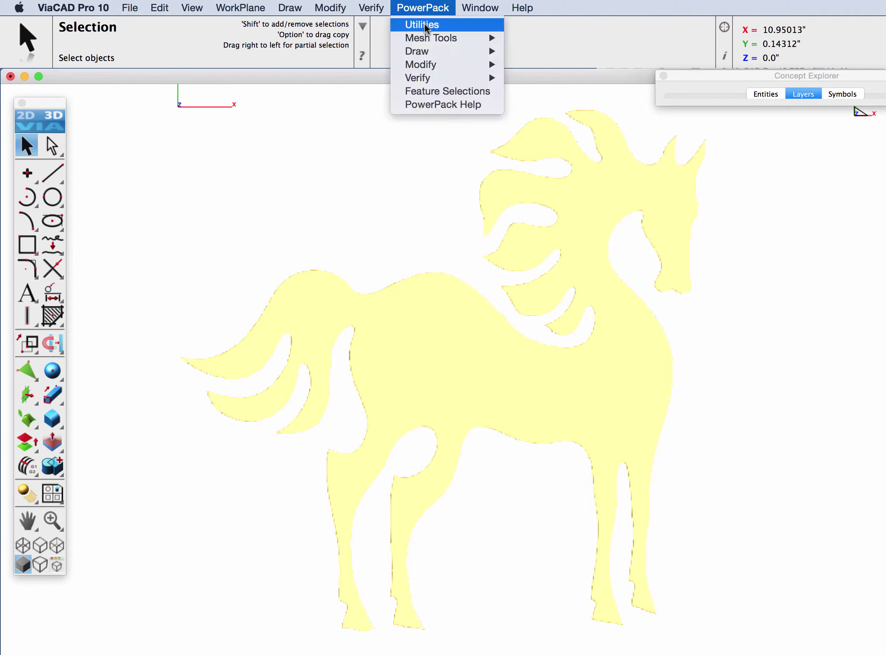
mouse_move(426, 40)
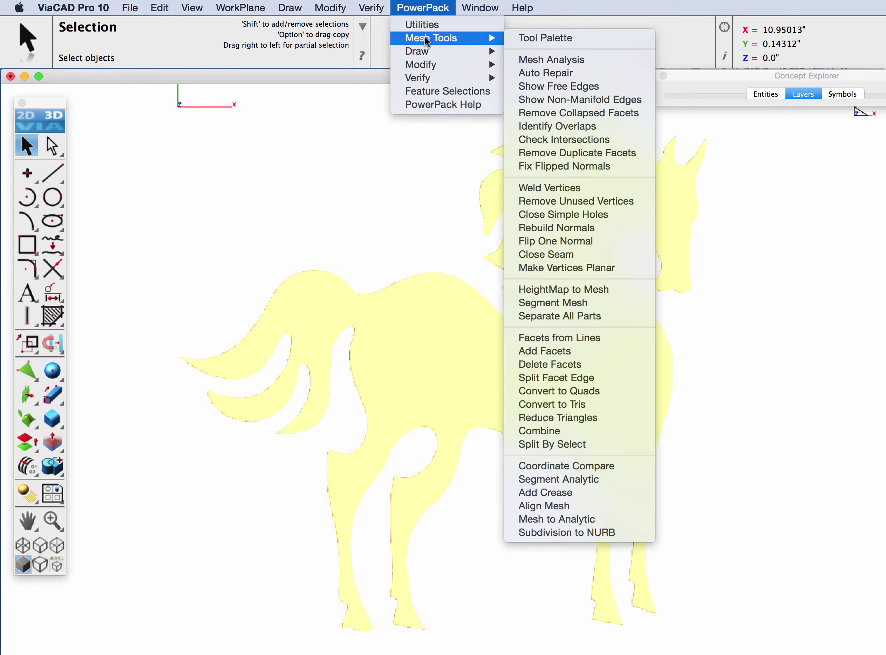
click(575, 87)
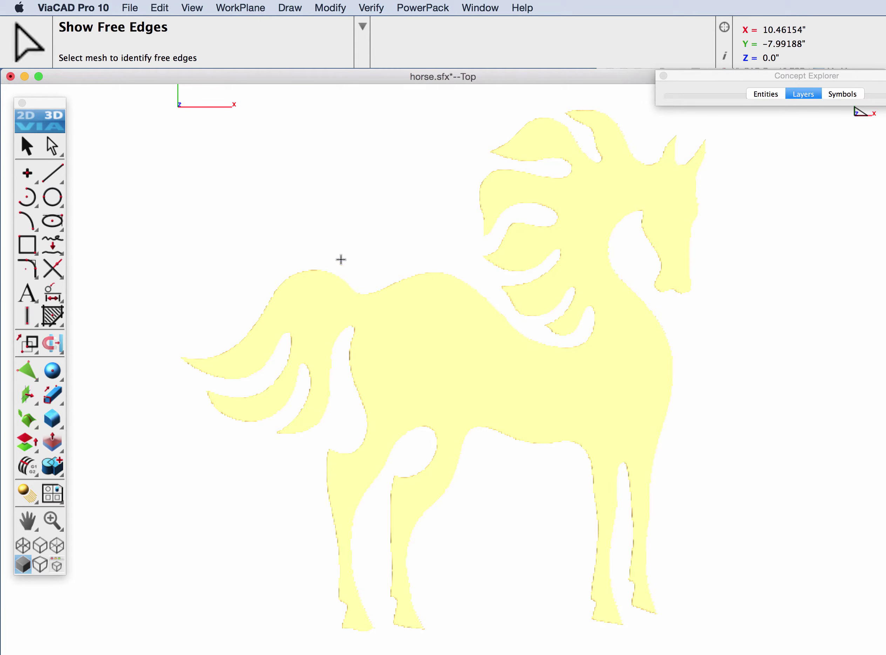
click(341, 260)
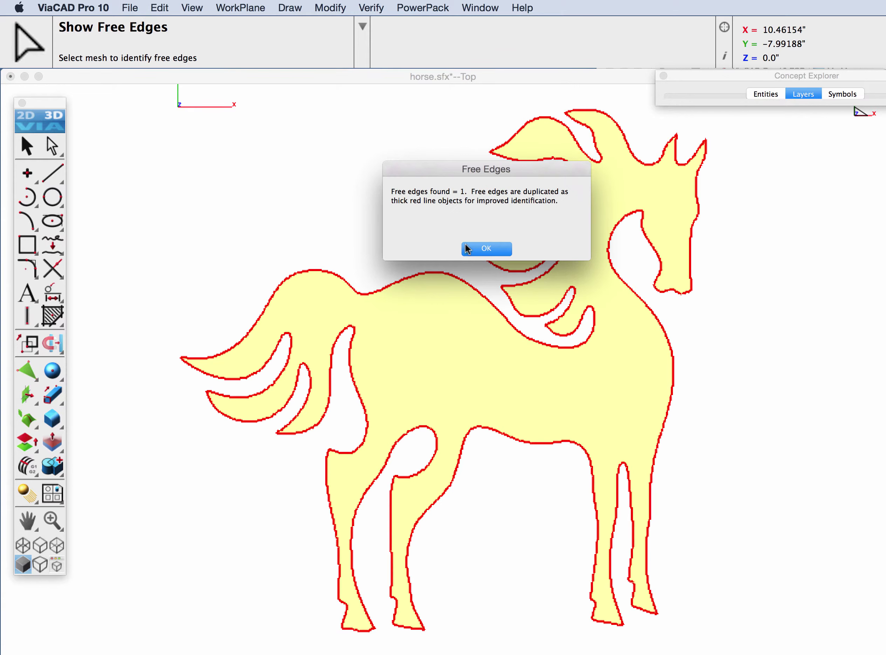
click(486, 248)
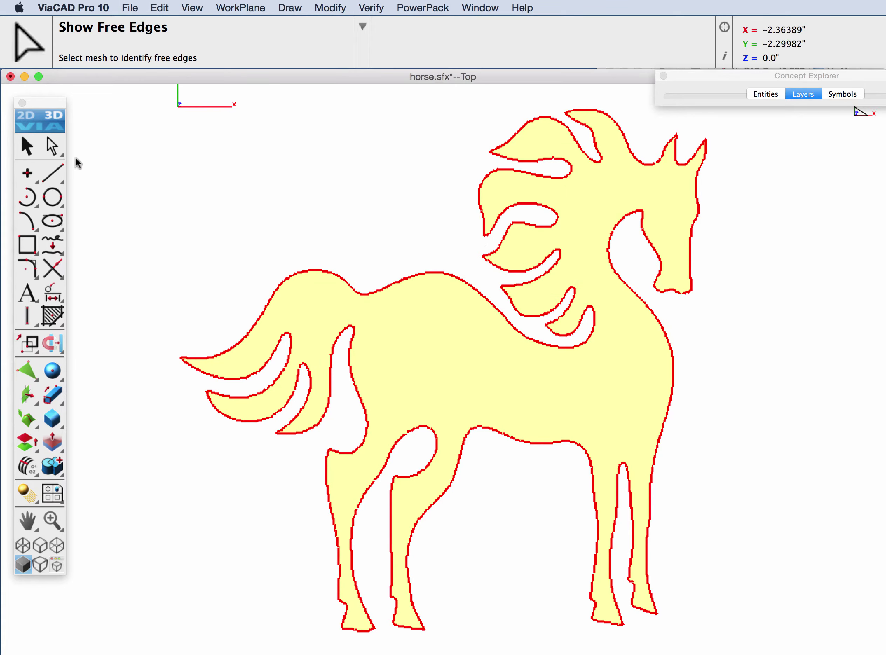
Hide the horse silhouette mesh, leaving only its free-edge outline on display.
click(27, 146)
right_click(456, 339)
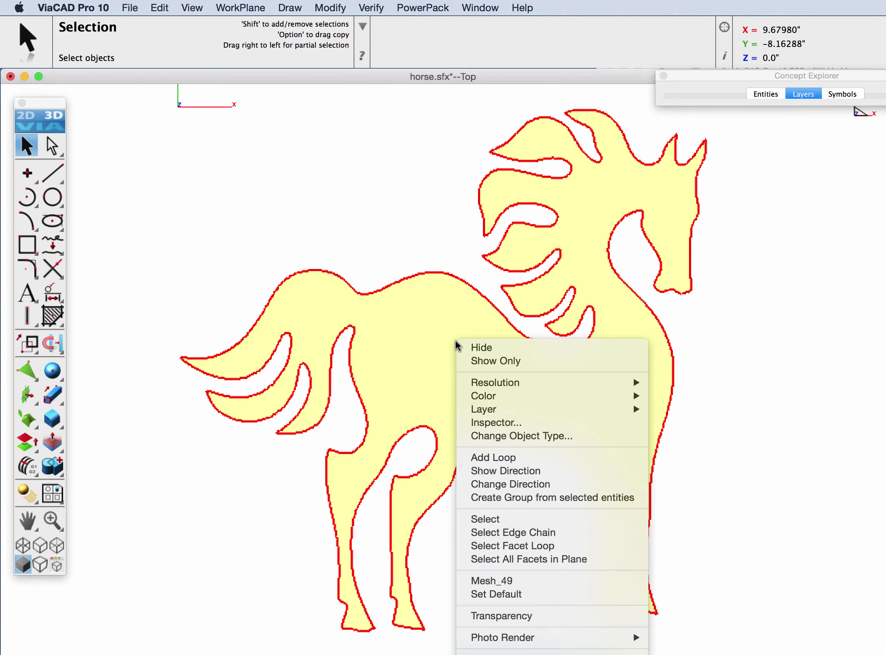
click(490, 351)
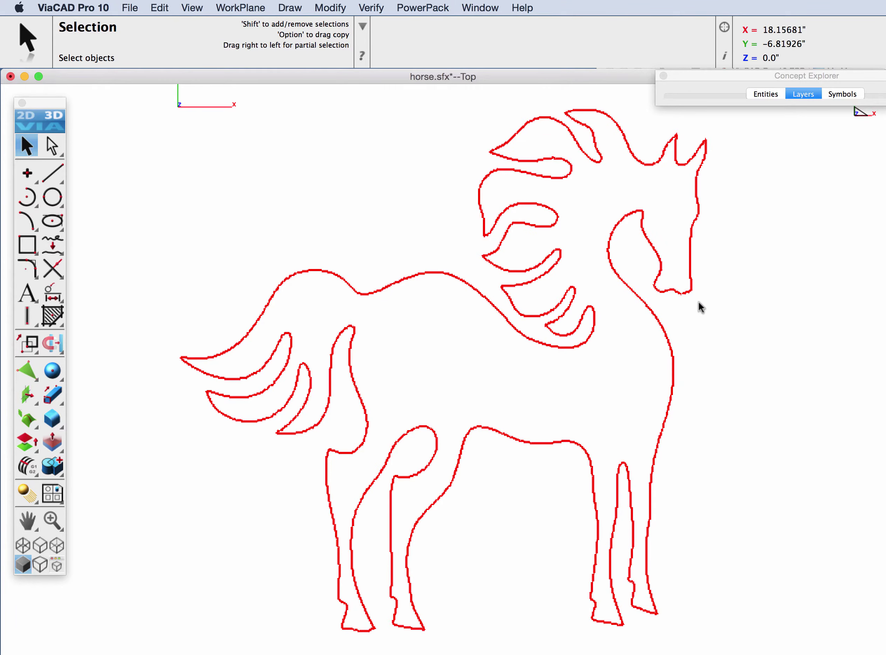
Examine the segments of the horse outline up close along the back and mane.
scroll(708, 306, up, 3)
scroll(356, 319, up, 3)
scroll(419, 291, up, 3)
scroll(423, 287, down, 2)
scroll(412, 195, up, 3)
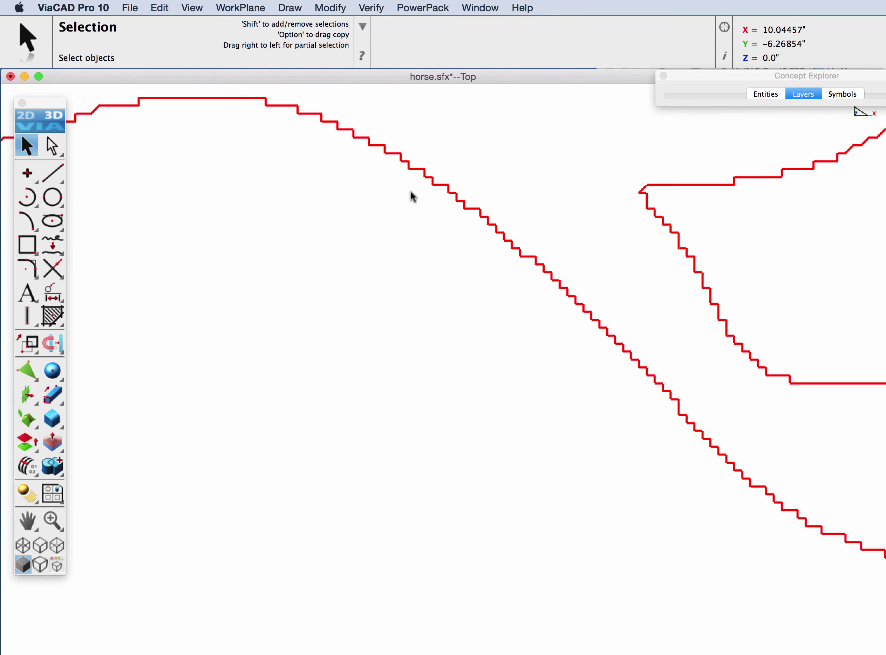
scroll(413, 196, down, 3)
scroll(489, 246, up, 2)
scroll(487, 245, down, 2)
scroll(489, 245, down, 3)
scroll(488, 246, up, 2)
scroll(488, 245, down, 3)
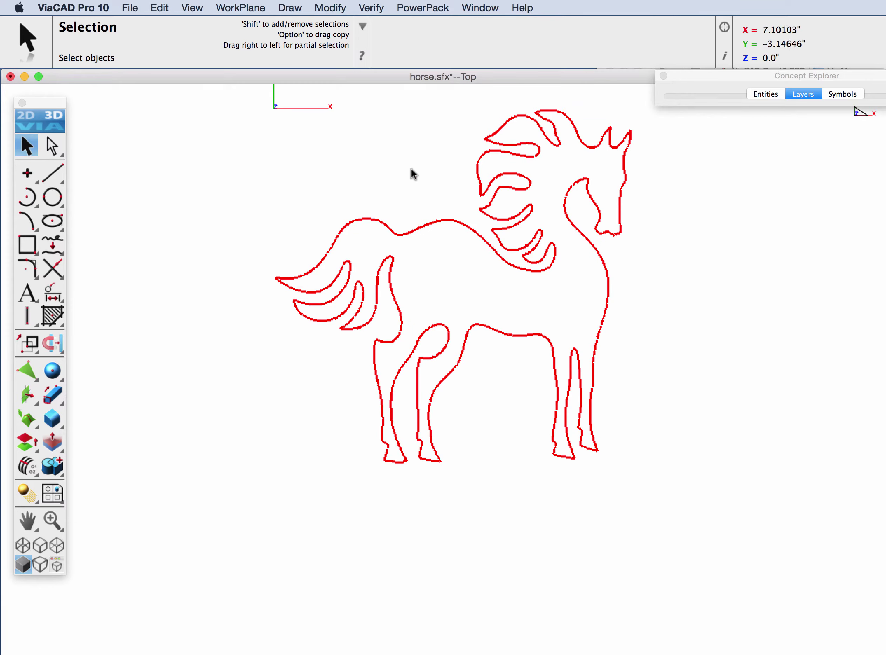
middle_drag(419, 164, 427, 235)
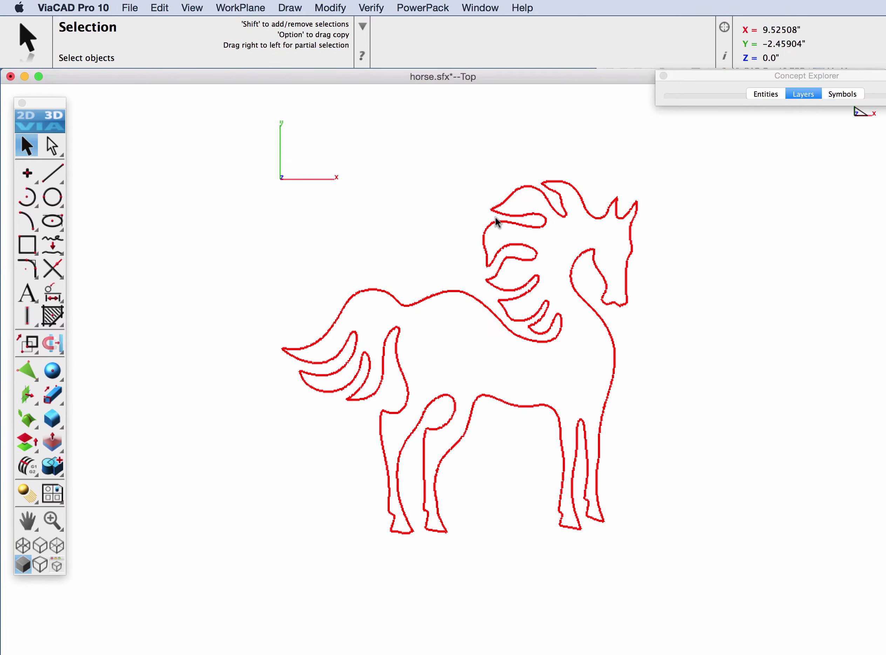
Set the horse outline's pen color to black and its line weight to 1 pixel.
click(724, 57)
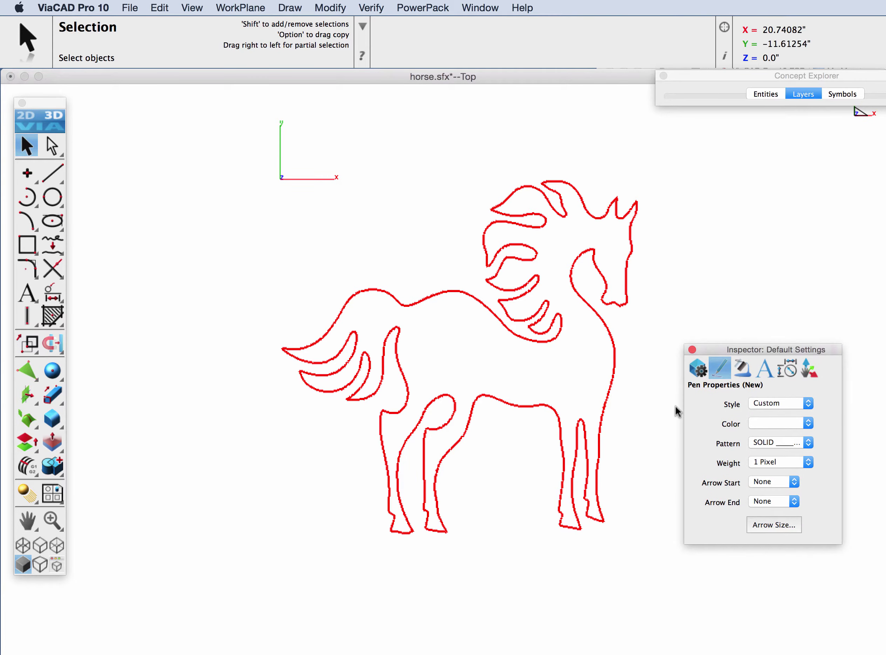
click(473, 312)
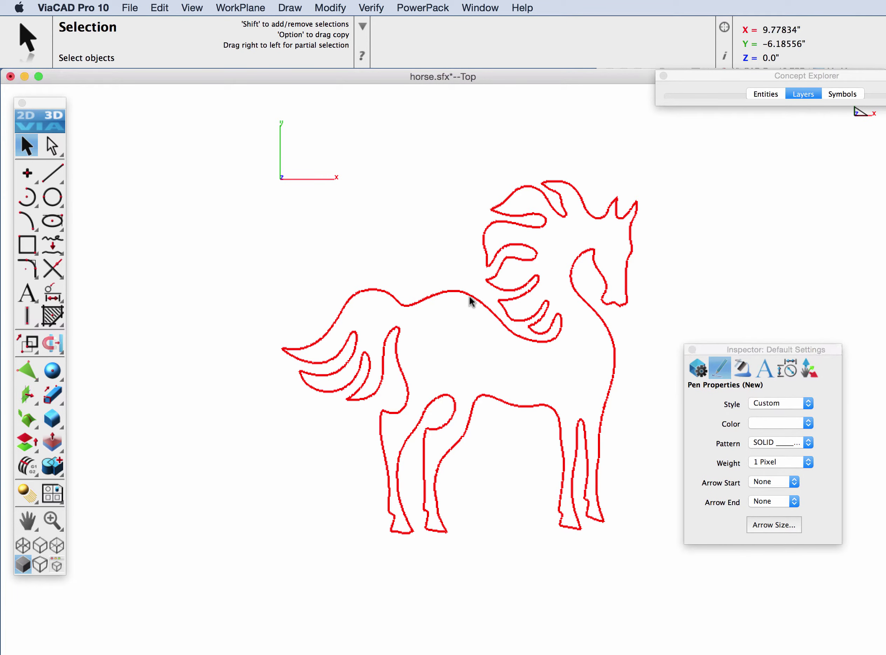
click(470, 296)
click(771, 424)
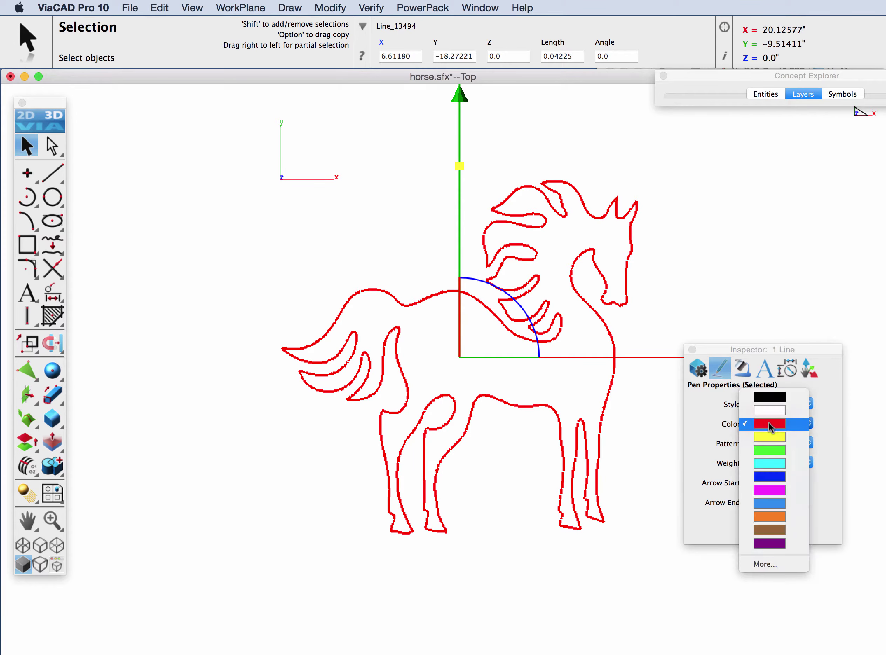
click(769, 400)
click(763, 464)
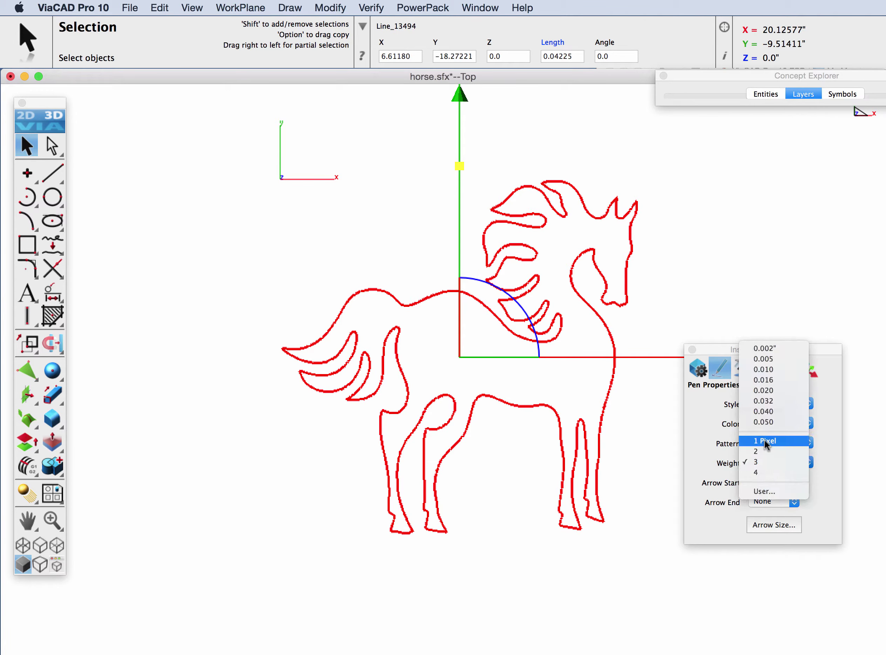
click(763, 440)
click(692, 350)
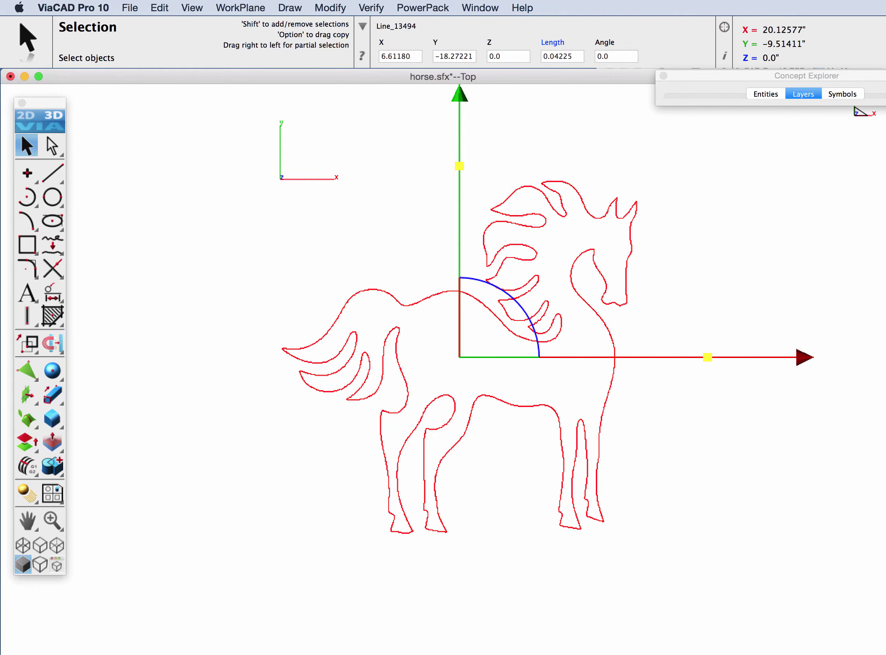
click(707, 283)
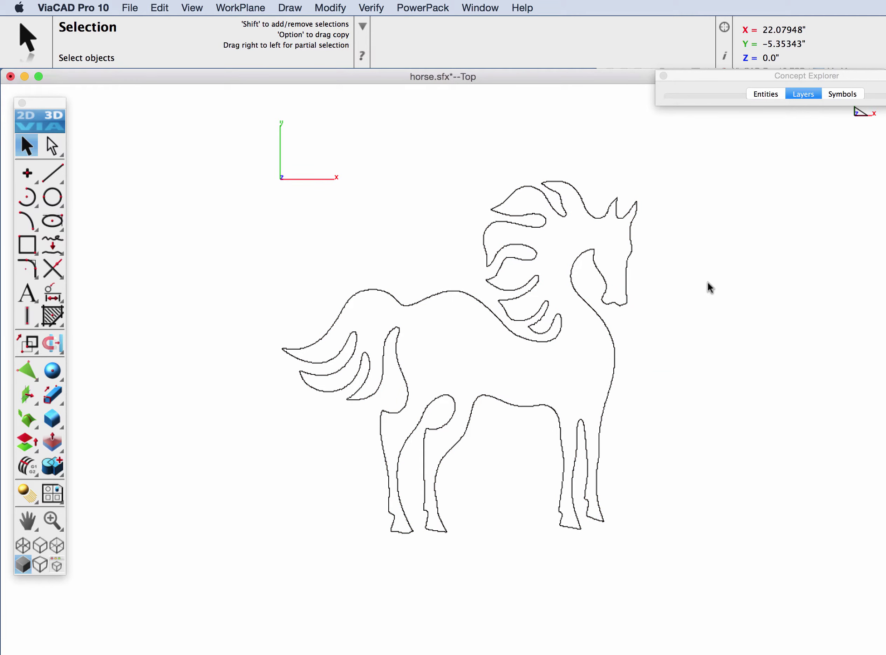
Project the whole horse outline onto the XY plane through the origin with Project Curve To Plane.
scroll(440, 297, up, 5)
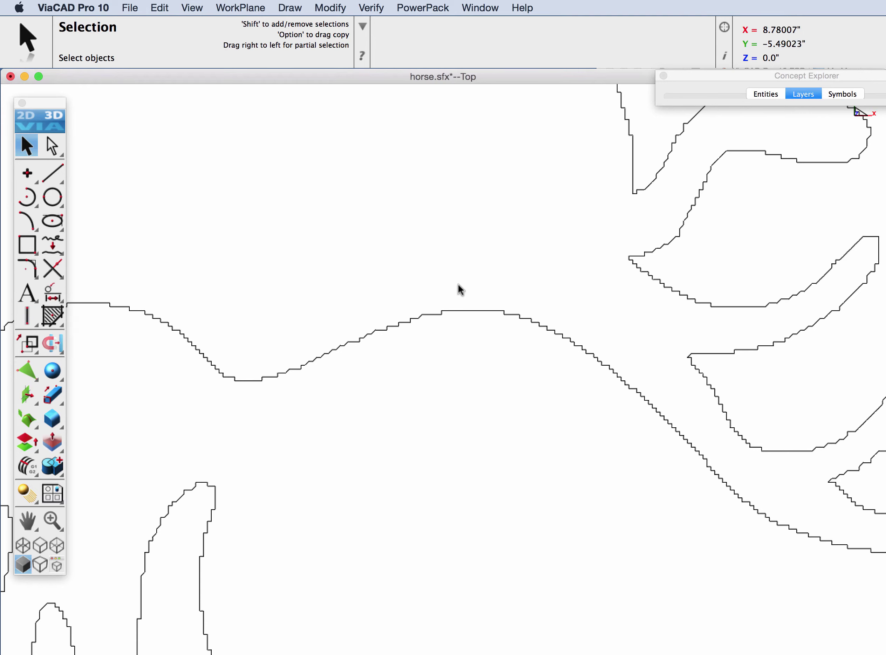
key(Home)
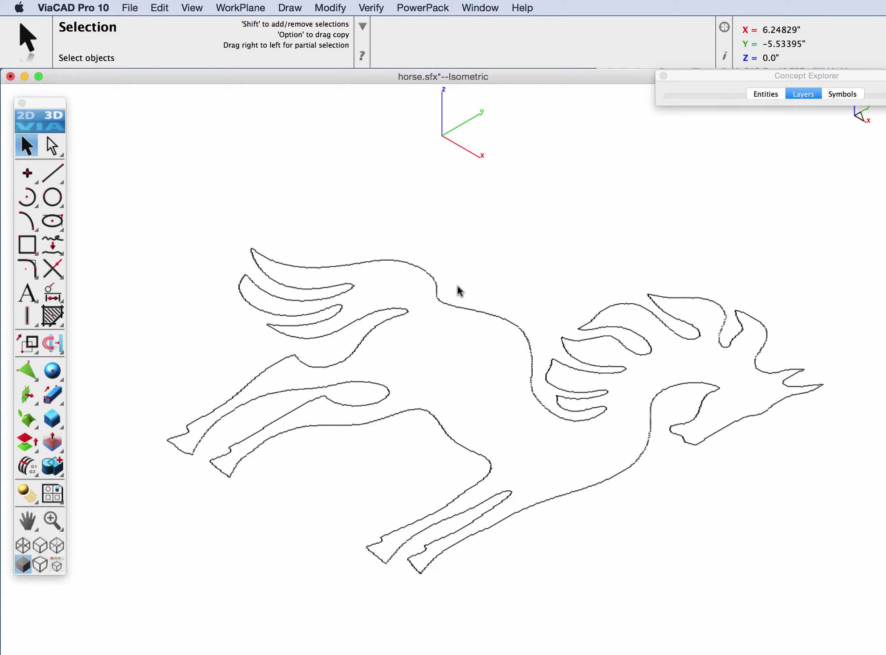
click(27, 394)
drag(25, 423, 192, 419)
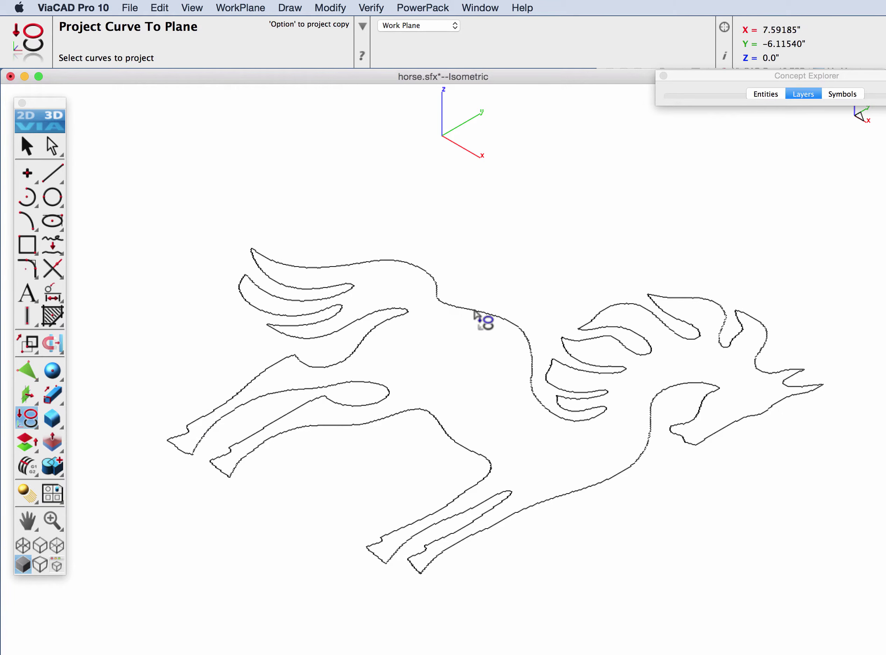
click(409, 27)
click(406, 39)
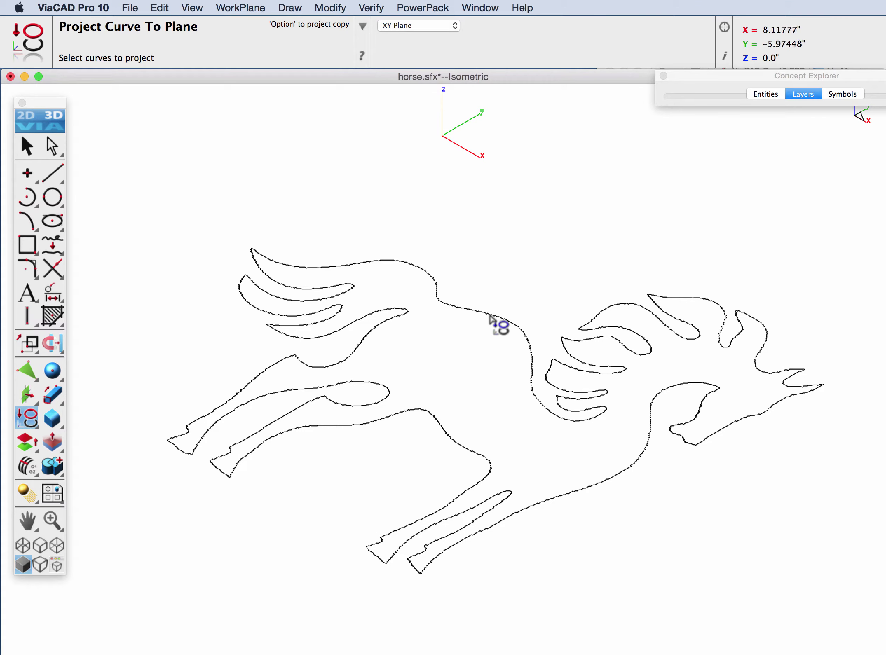
click(491, 316)
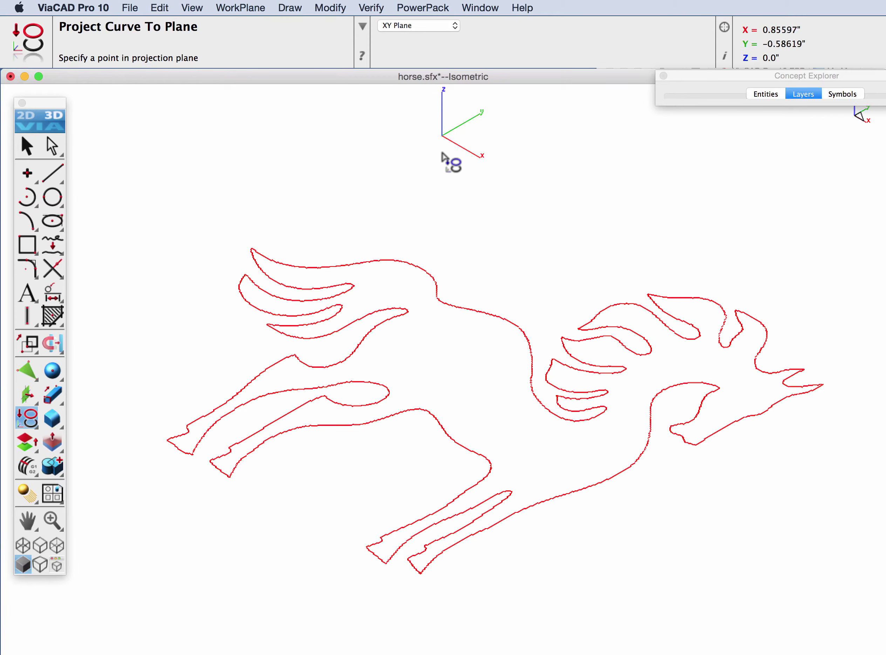
click(443, 136)
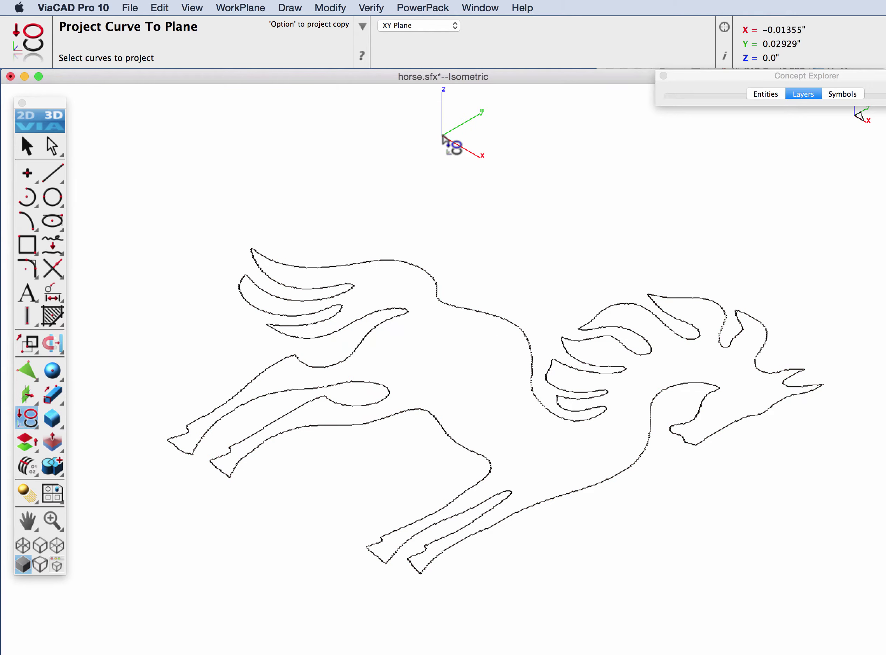
Smooth the jagged horse outline with a 0.10 tolerance, accepting its conversion to a control point spline.
key(super+1)
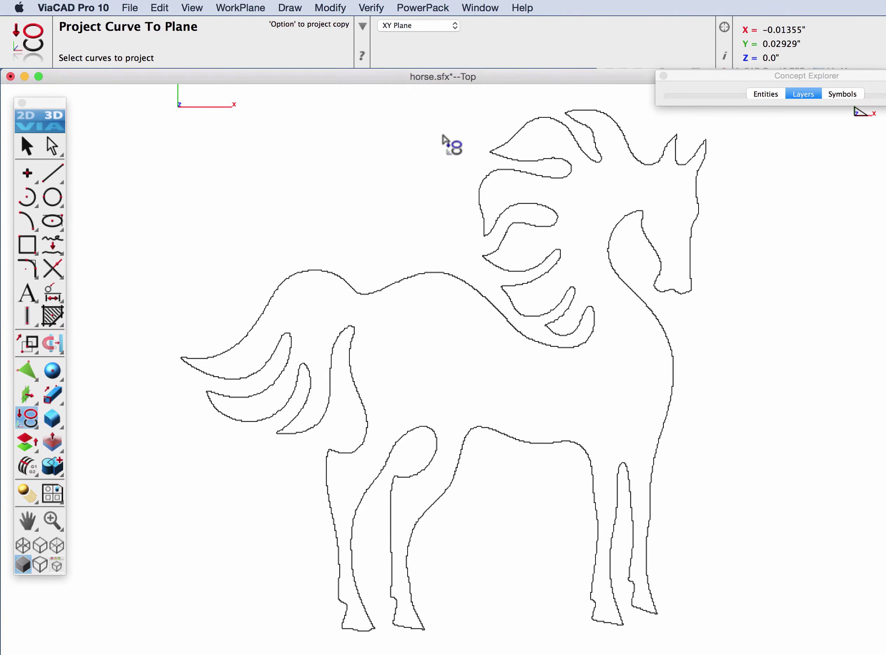
scroll(467, 287, up, 6)
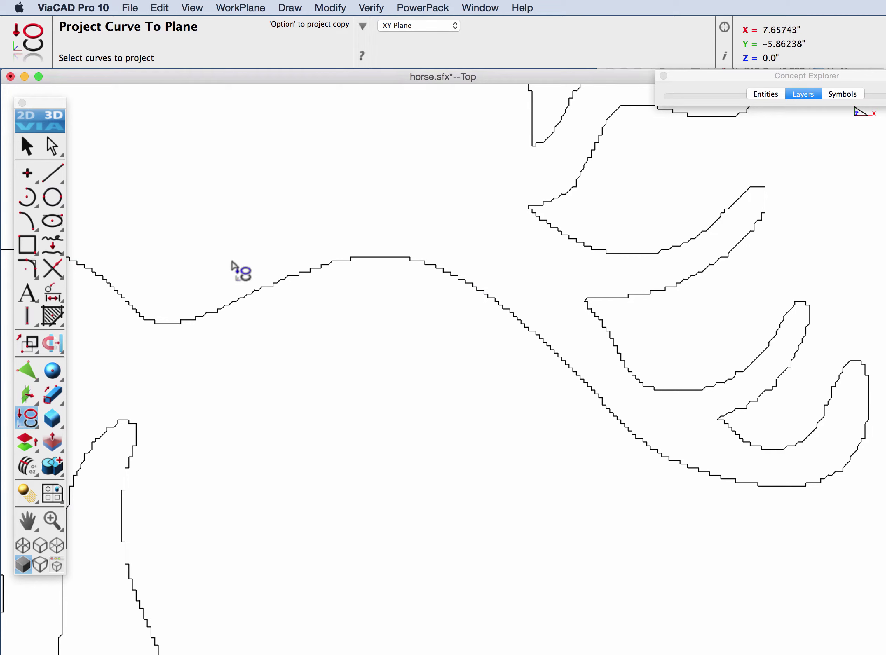
drag(53, 249, 289, 134)
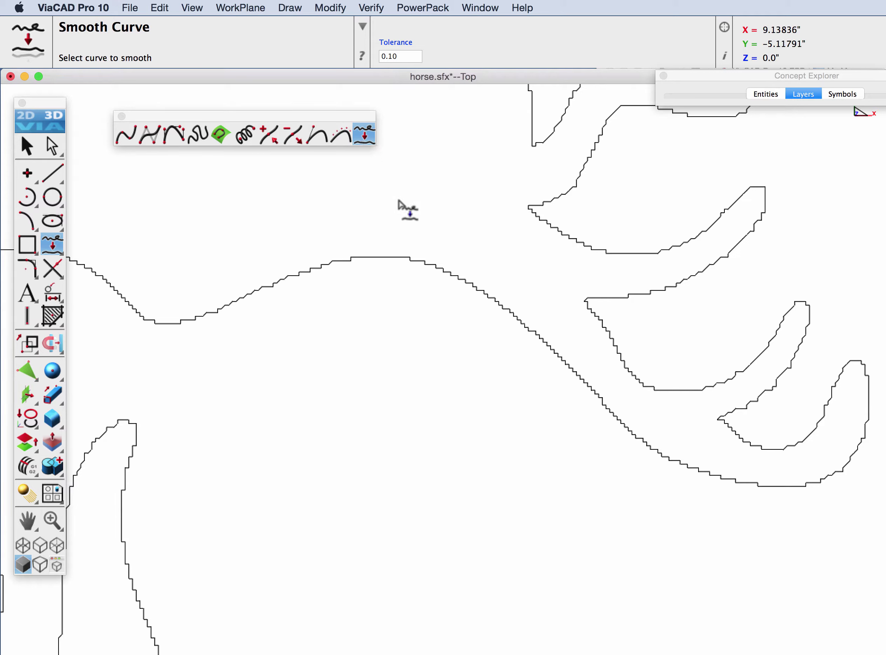
click(381, 259)
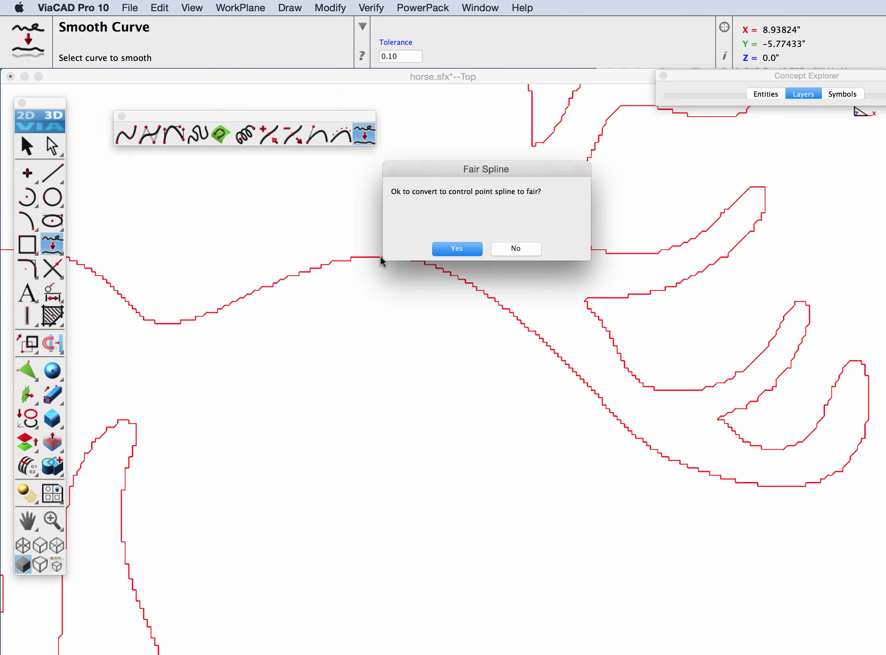
click(456, 249)
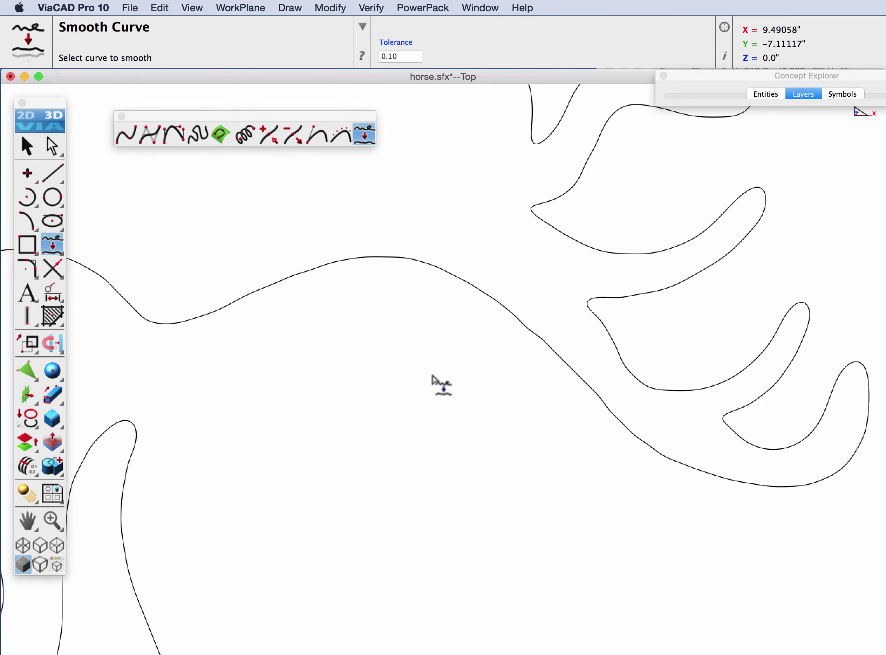
Extrude the smoothed horse outline into a solid by a distance of 1.0 with a 0.0 draft angle.
scroll(424, 370, down, 2)
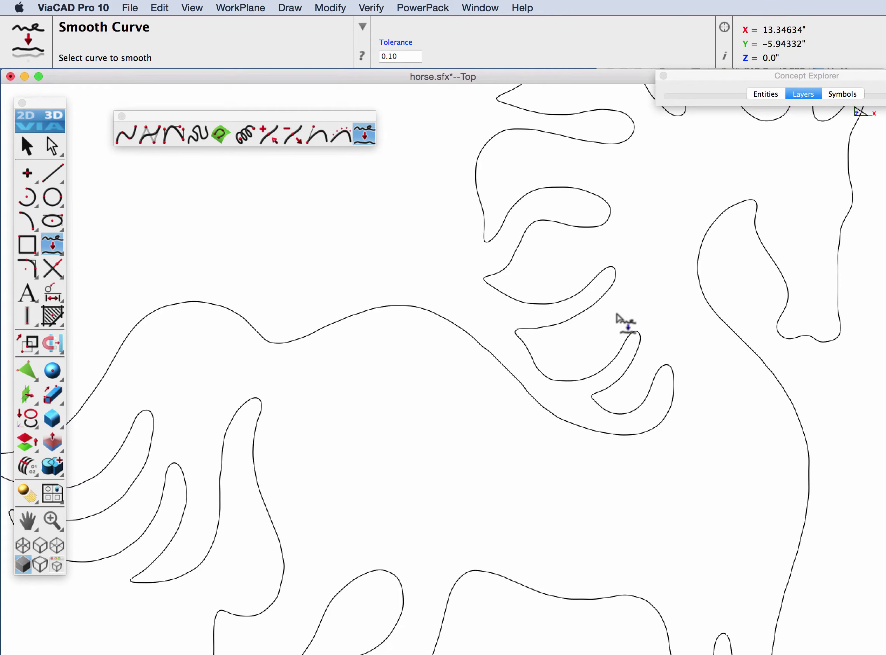
scroll(600, 289, up, 3)
scroll(599, 287, down, 6)
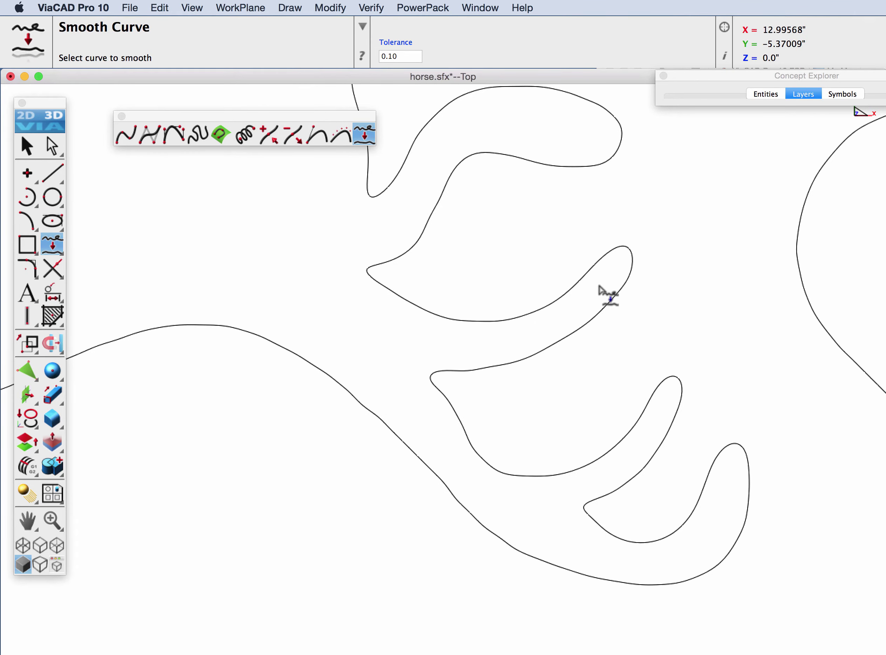
scroll(666, 285, up, 5)
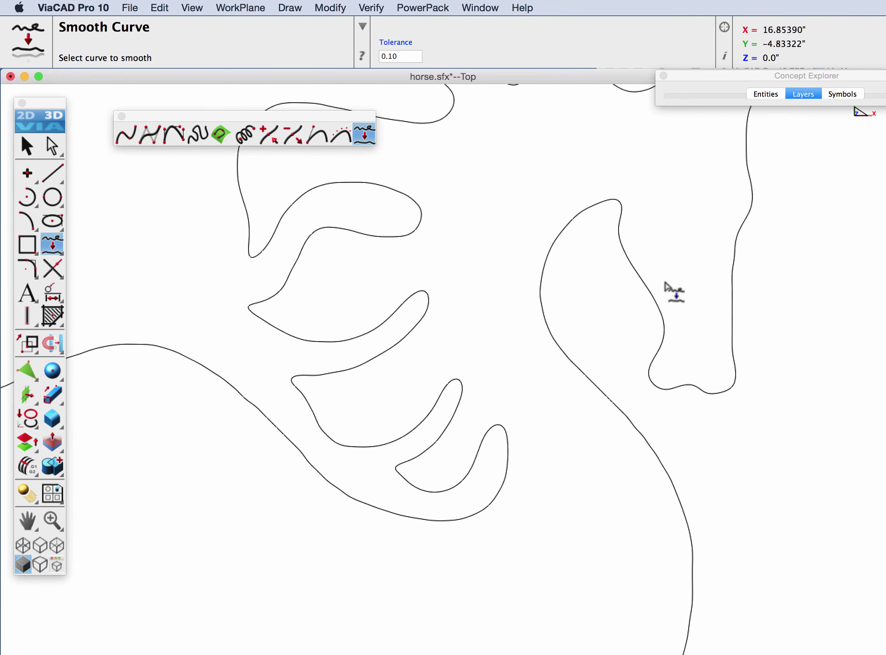
scroll(665, 285, down, 5)
scroll(666, 290, down, 3)
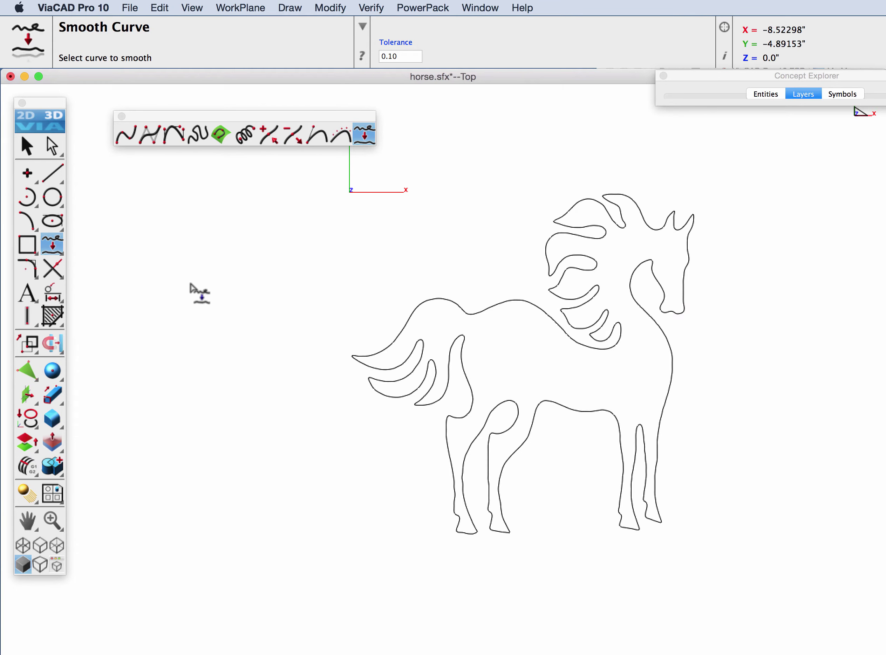
click(49, 400)
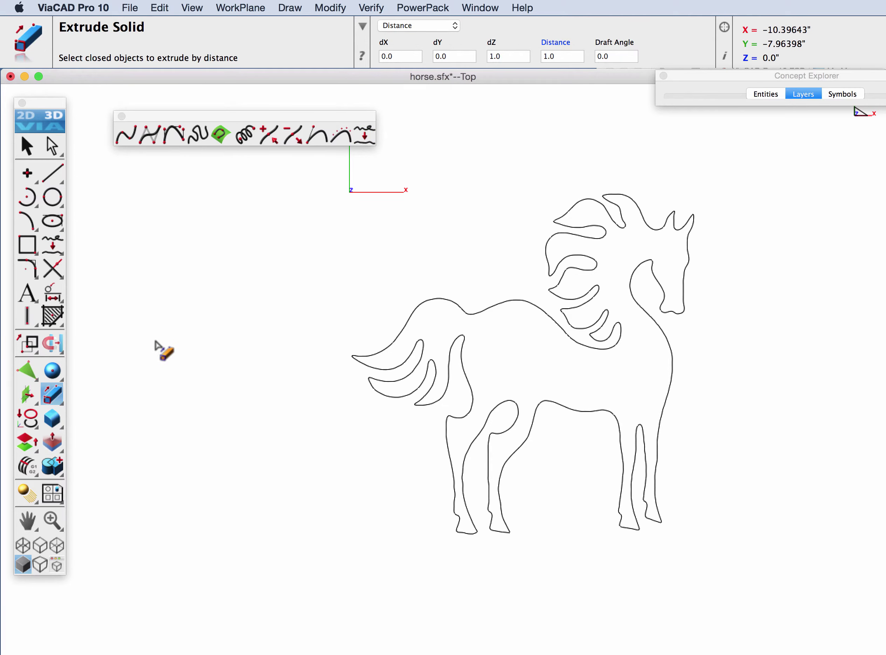
key(Home)
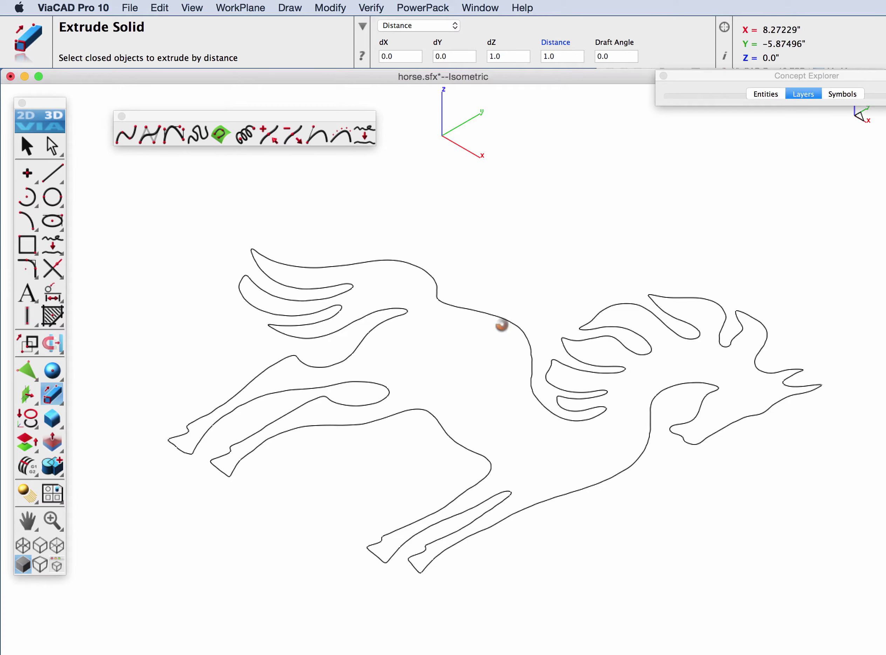
click(514, 283)
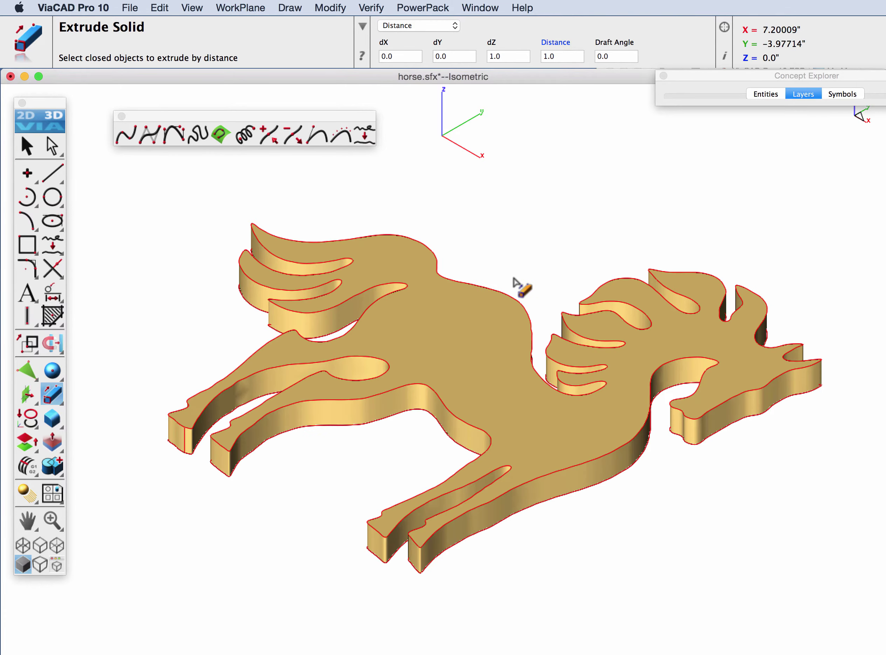
middle_drag(292, 352, 381, 468)
middle_drag(692, 276, 575, 232)
middle_drag(453, 409, 545, 414)
key(Return)
middle_drag(534, 279, 712, 579)
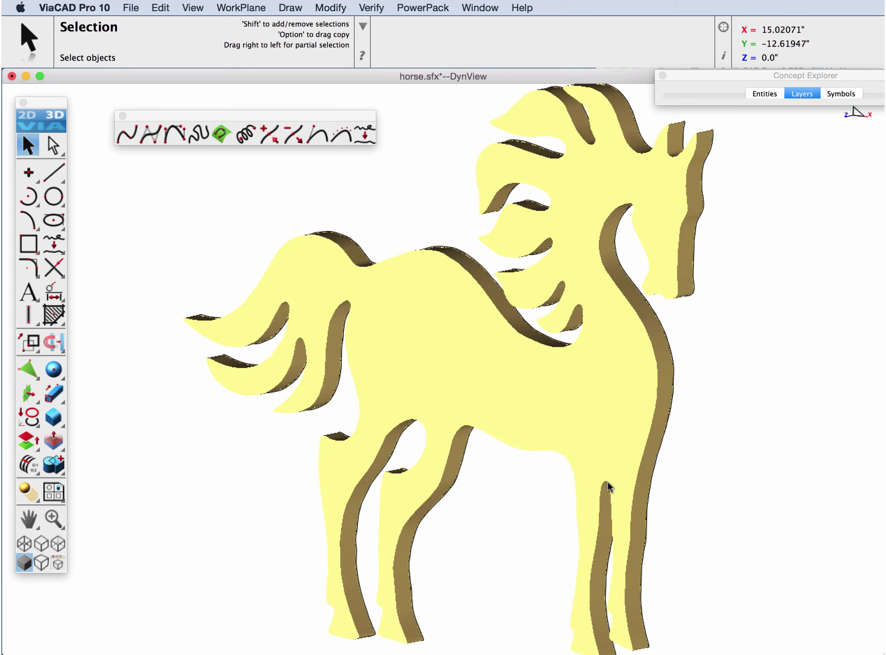
Isolate Layer6 with its horse outline and also show the Heart Pendant Quads layer.
click(799, 94)
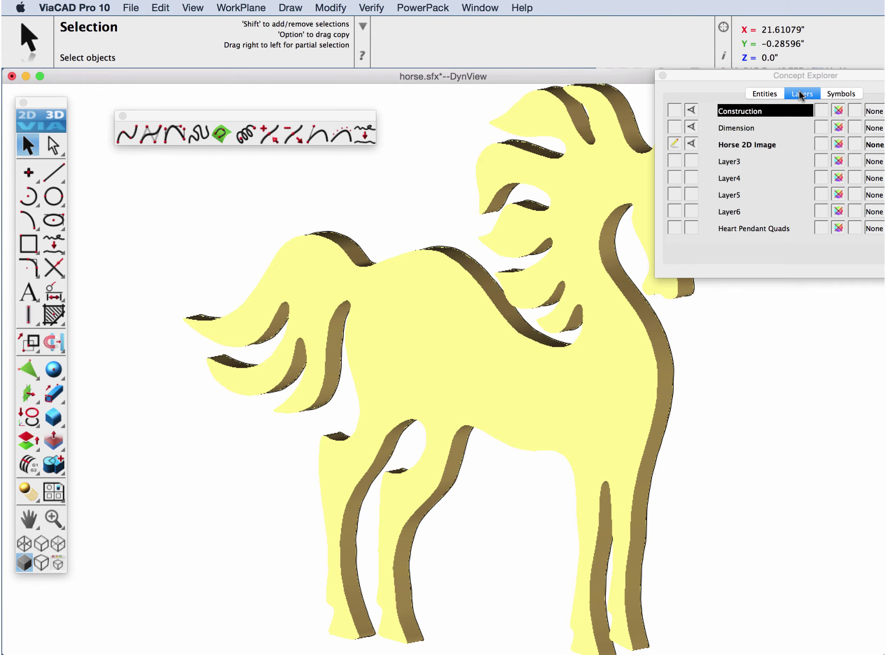
click(696, 210)
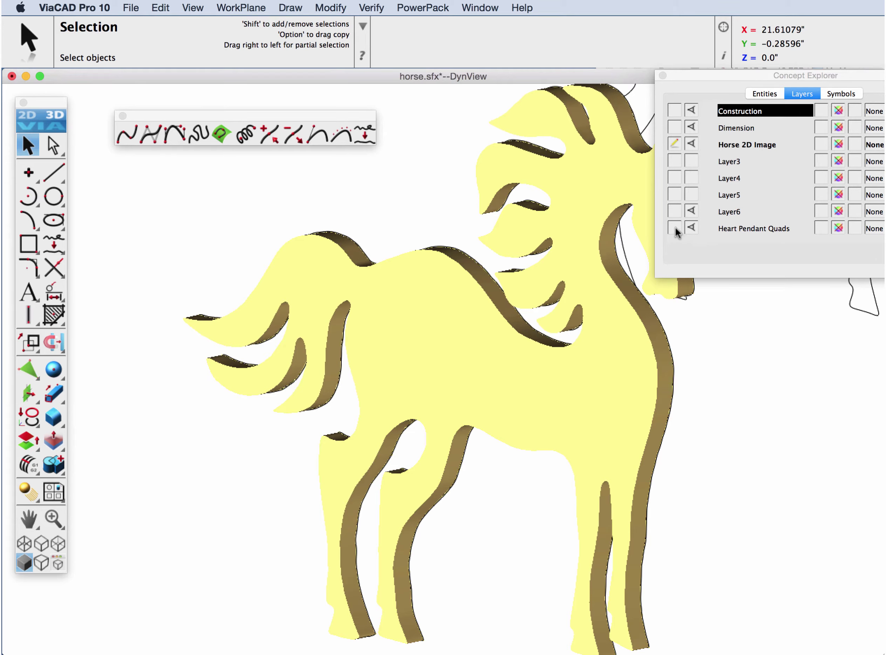
click(675, 229)
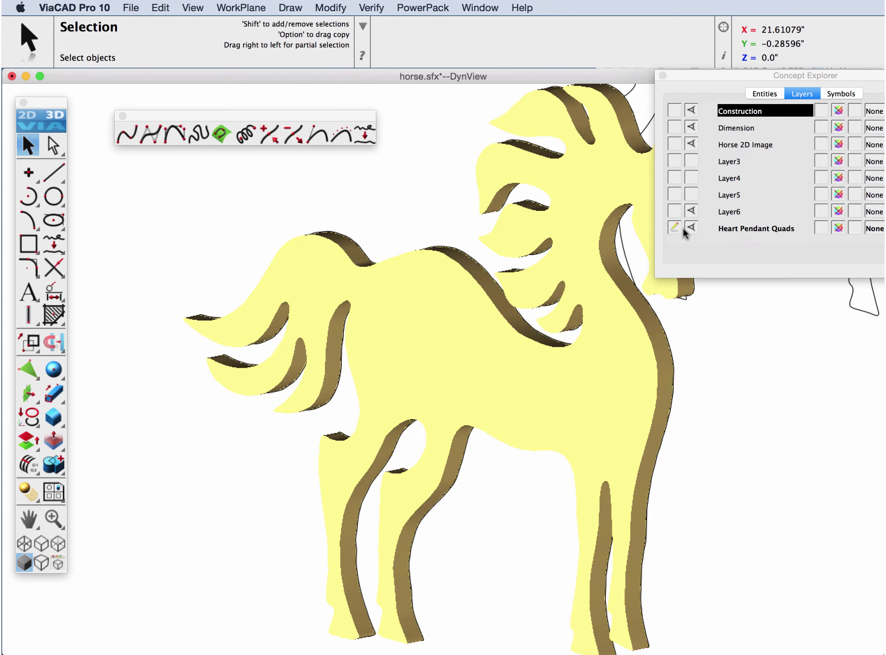
right_click(690, 209)
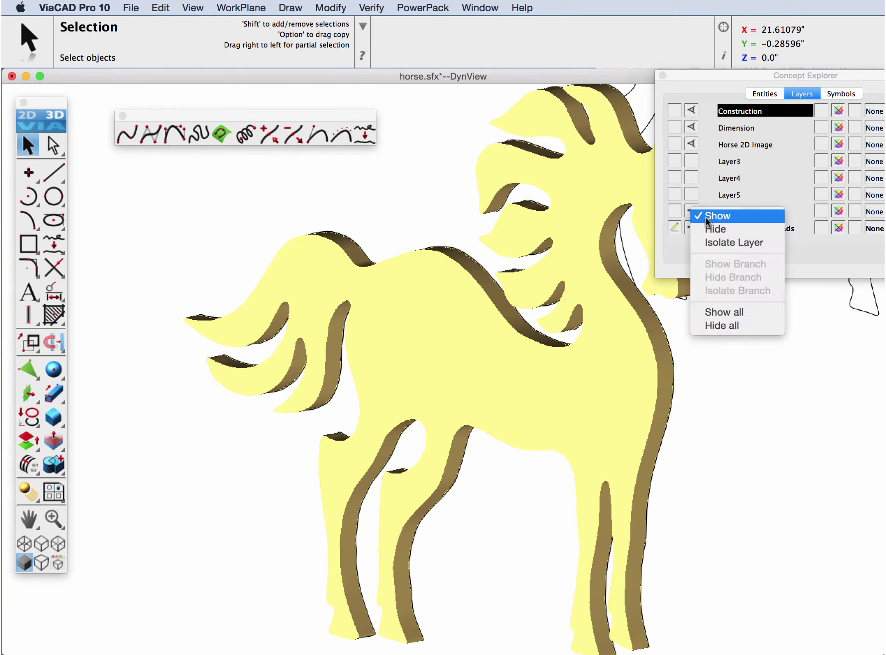
click(711, 241)
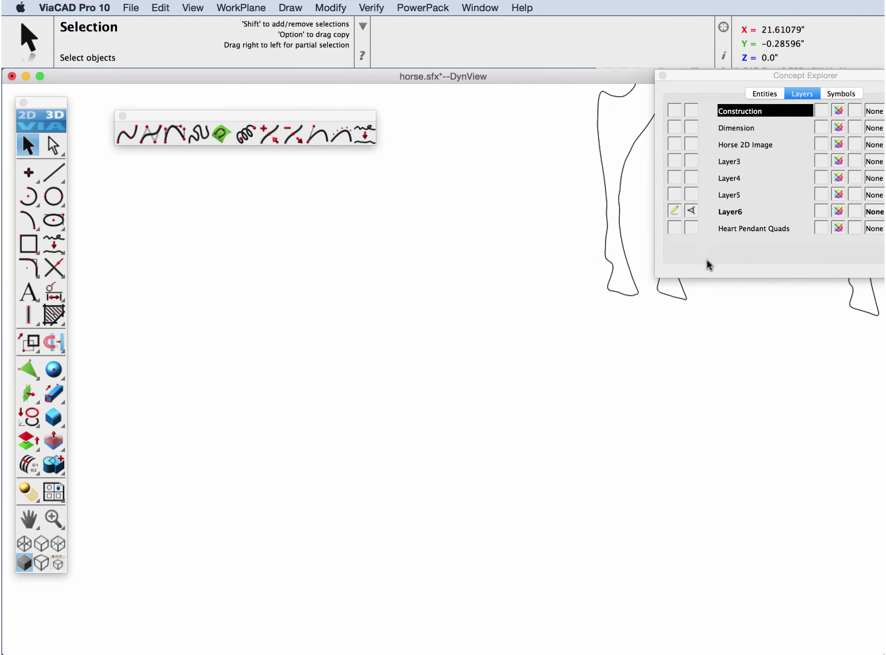
click(688, 228)
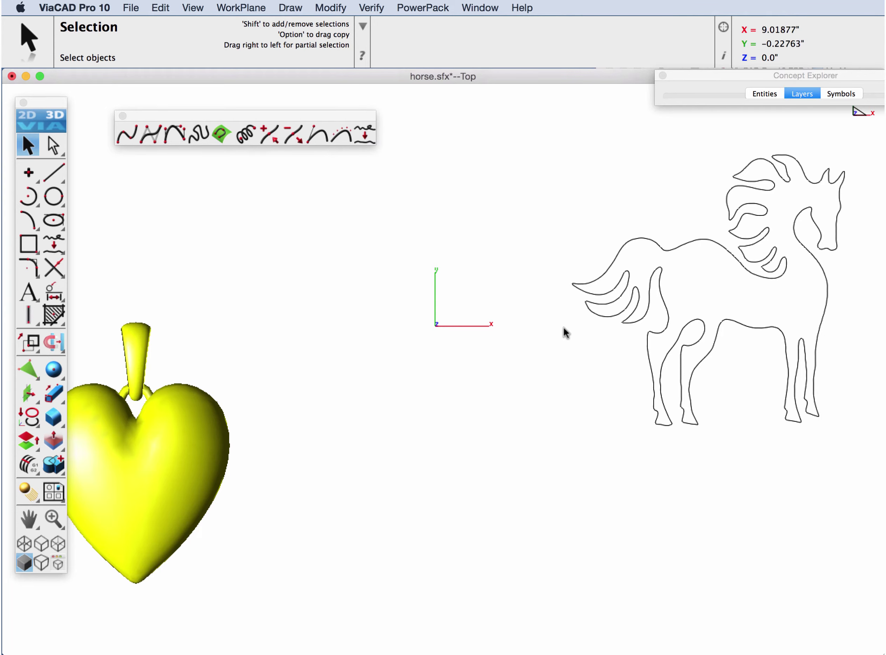
Break the heart pendant mesh into its individual pieces with Separate All Parts.
middle_drag(280, 443, 417, 375)
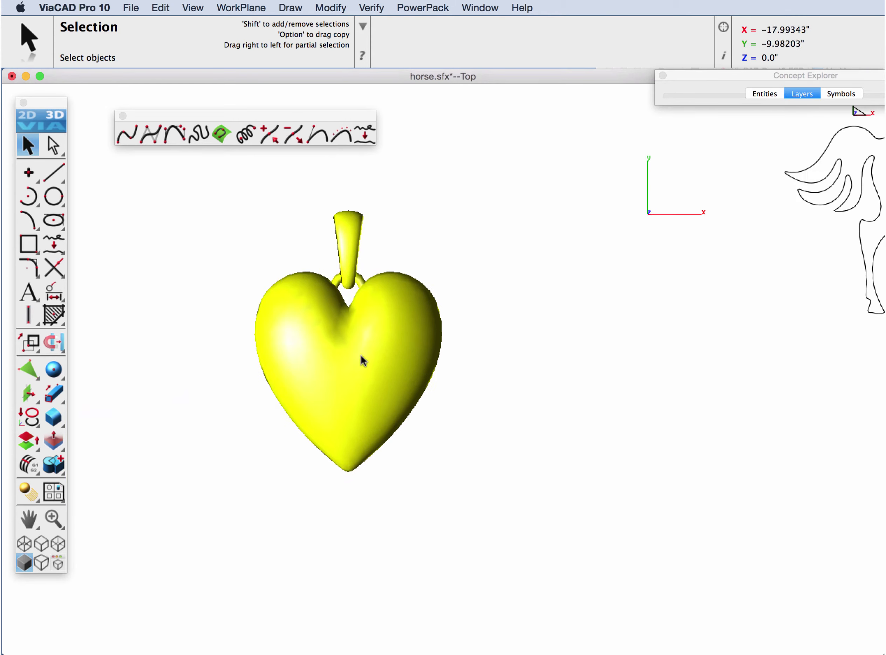
scroll(325, 341, up, 3)
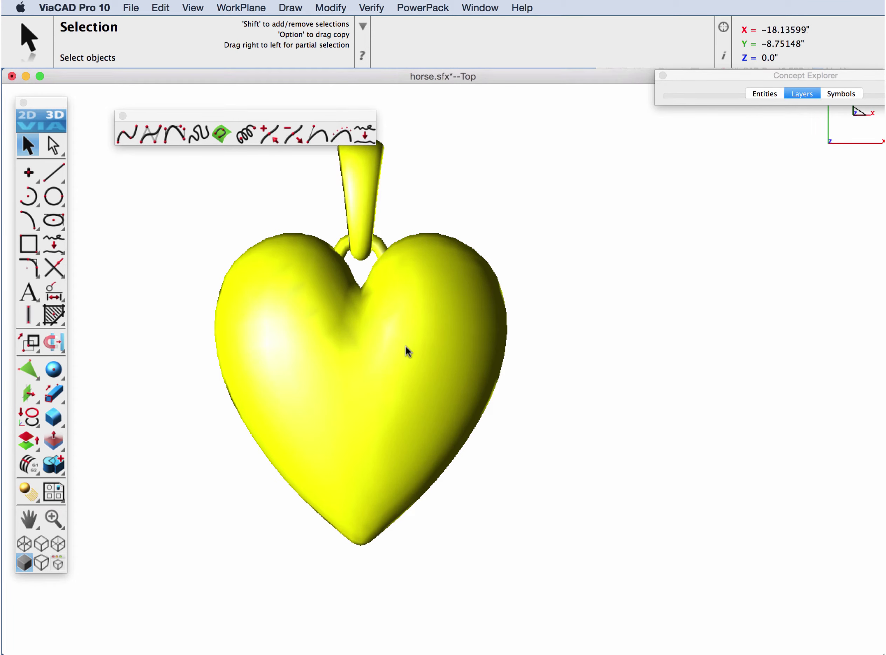
middle_drag(344, 302, 415, 348)
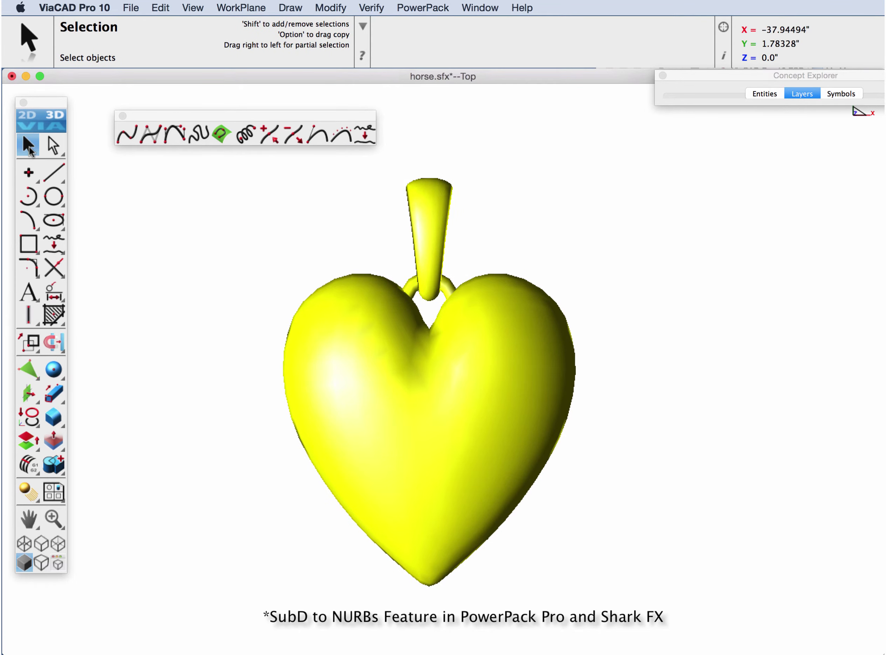
click(402, 383)
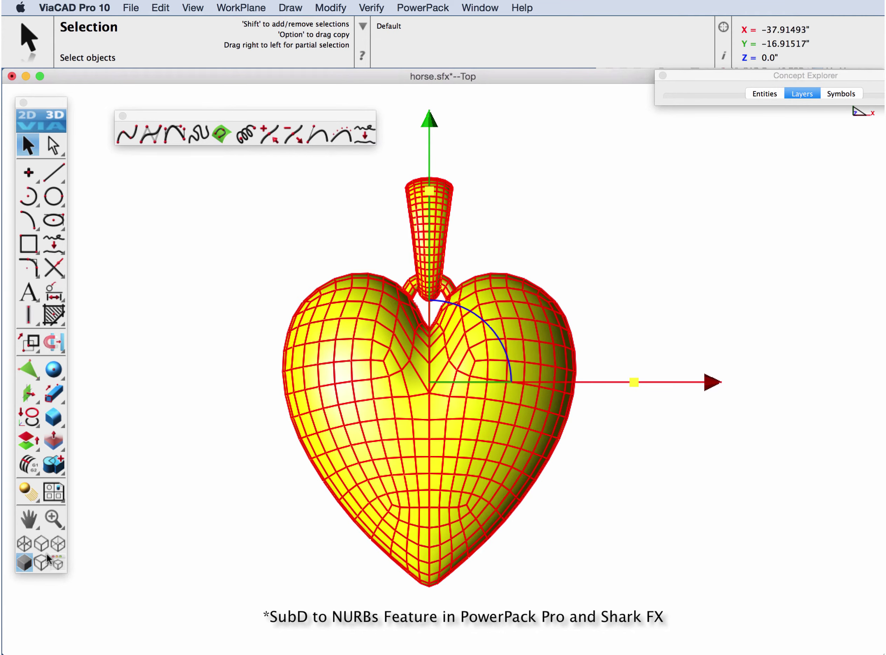
click(258, 329)
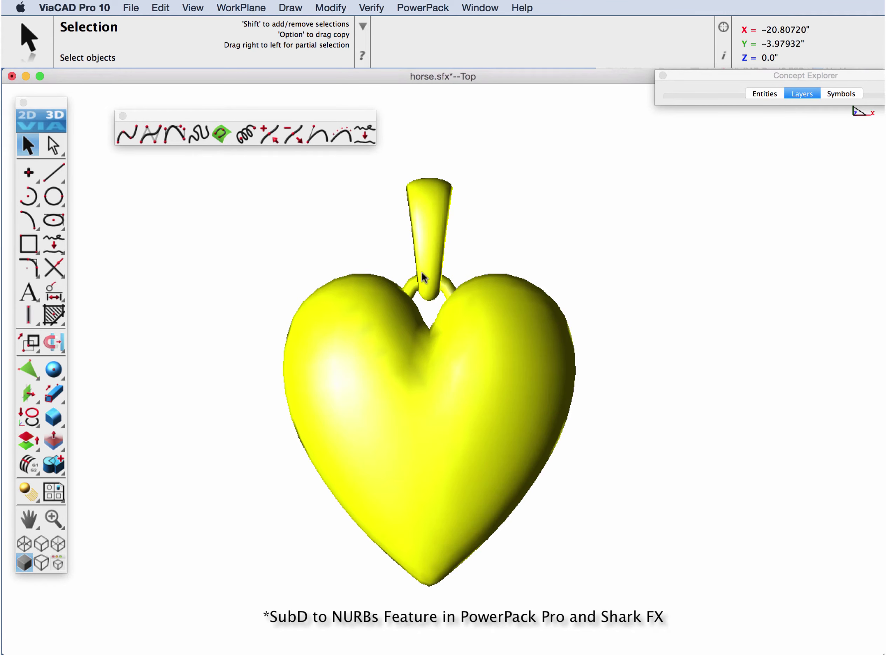
click(432, 7)
mouse_move(437, 40)
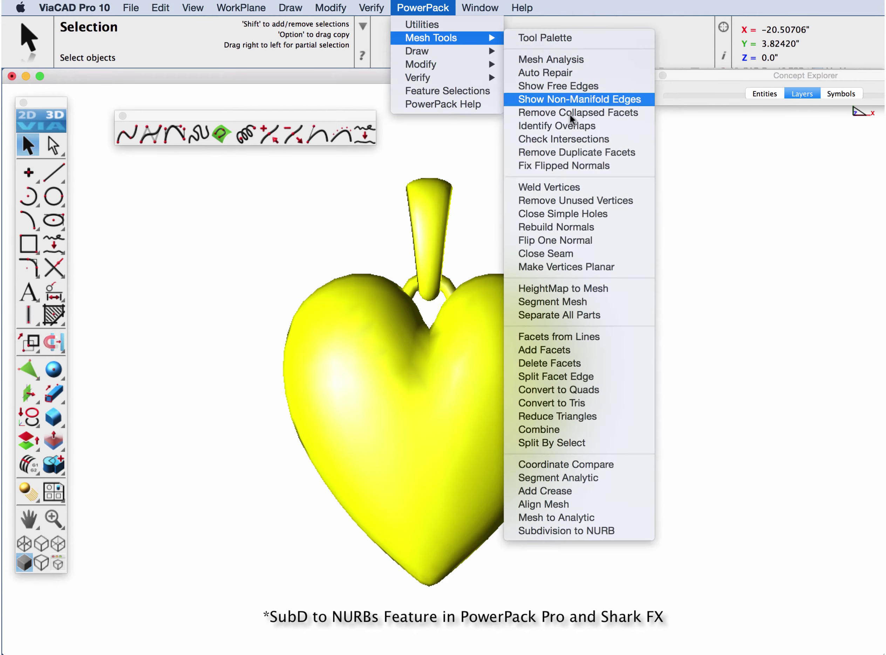
click(558, 316)
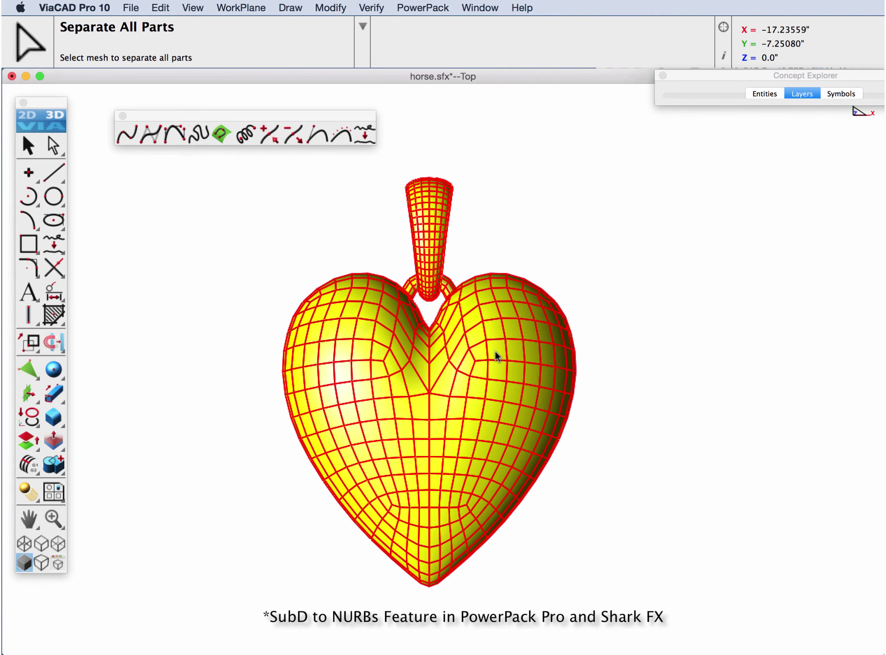
click(499, 352)
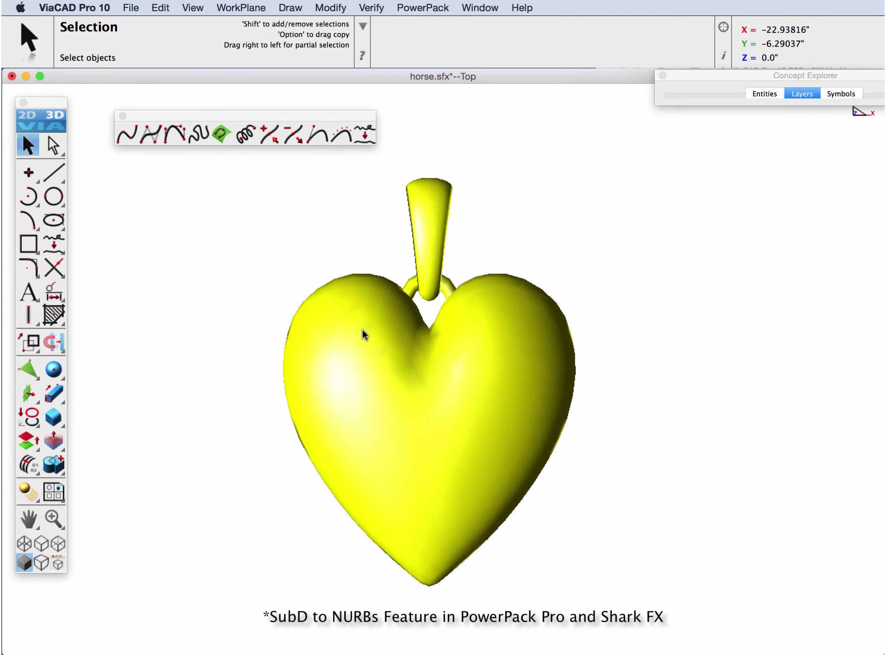
Try to convert the heart body mesh to NURB geometry with the Subdivision to NURB tool.
click(347, 293)
click(214, 262)
click(422, 8)
mouse_move(431, 37)
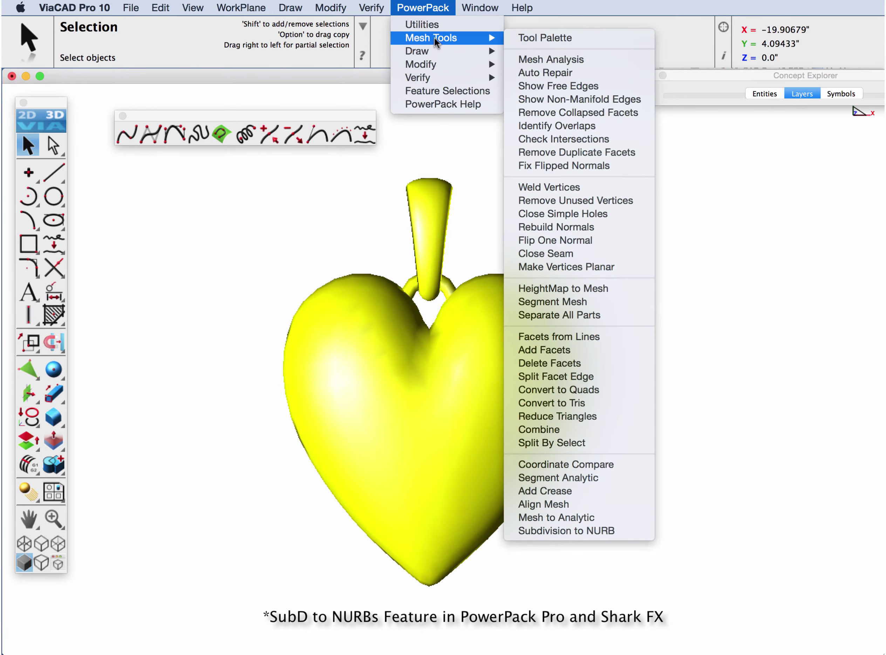
click(575, 530)
click(520, 355)
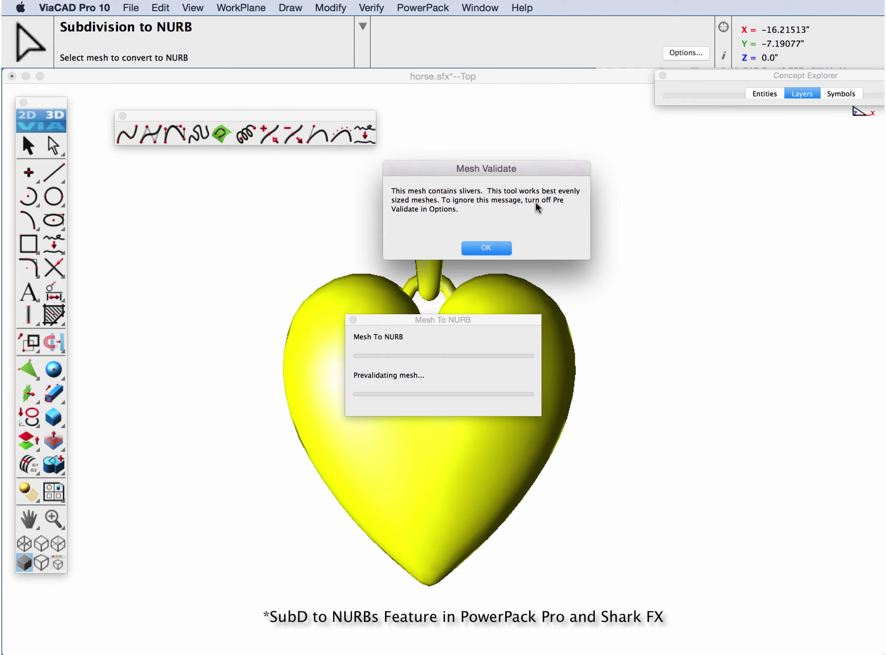
click(486, 248)
click(487, 248)
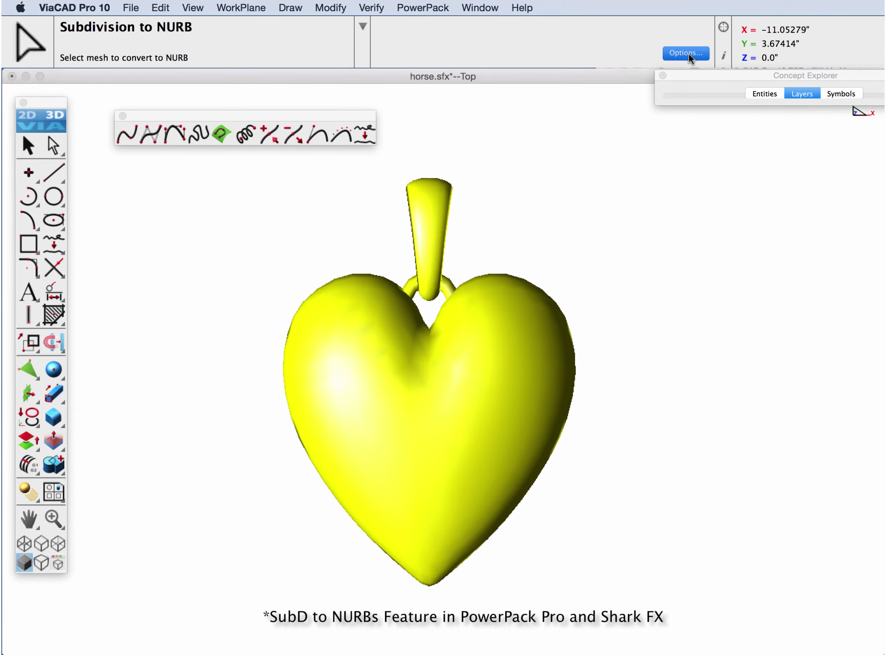
Turn off Pre Validate in the Mesh to NURB options and convert the heart and bail meshes to NURBs.
click(688, 55)
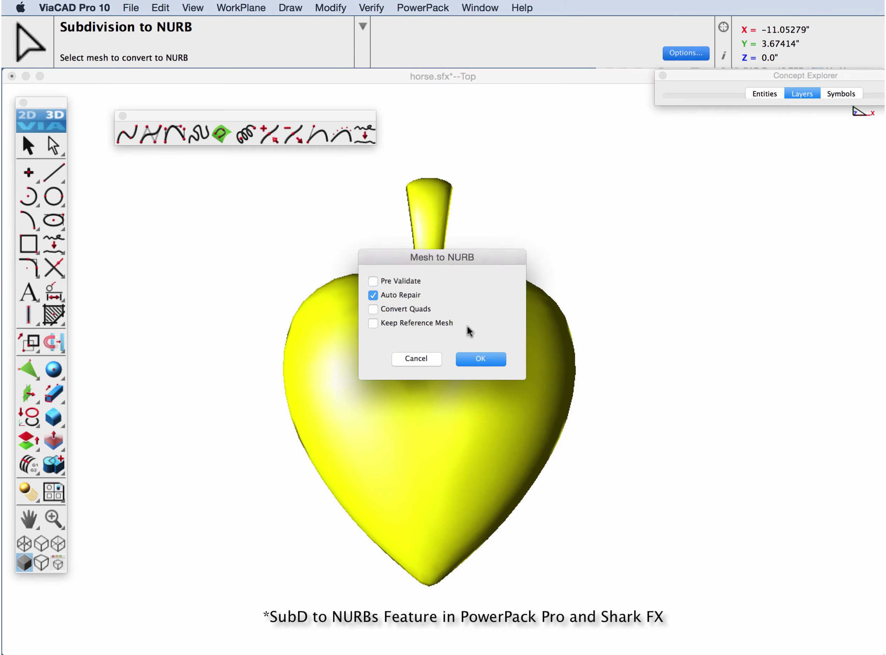
click(481, 358)
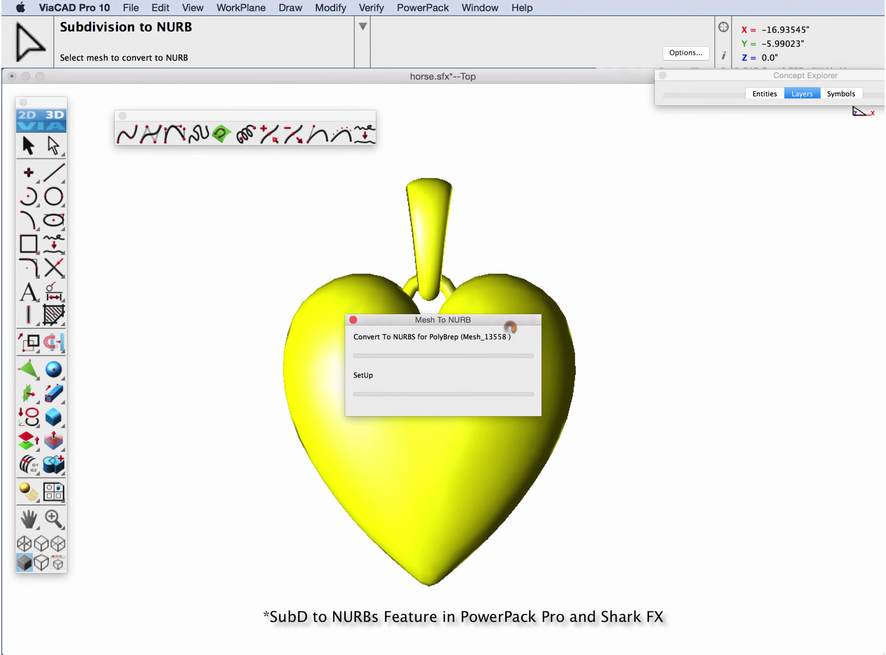
click(435, 241)
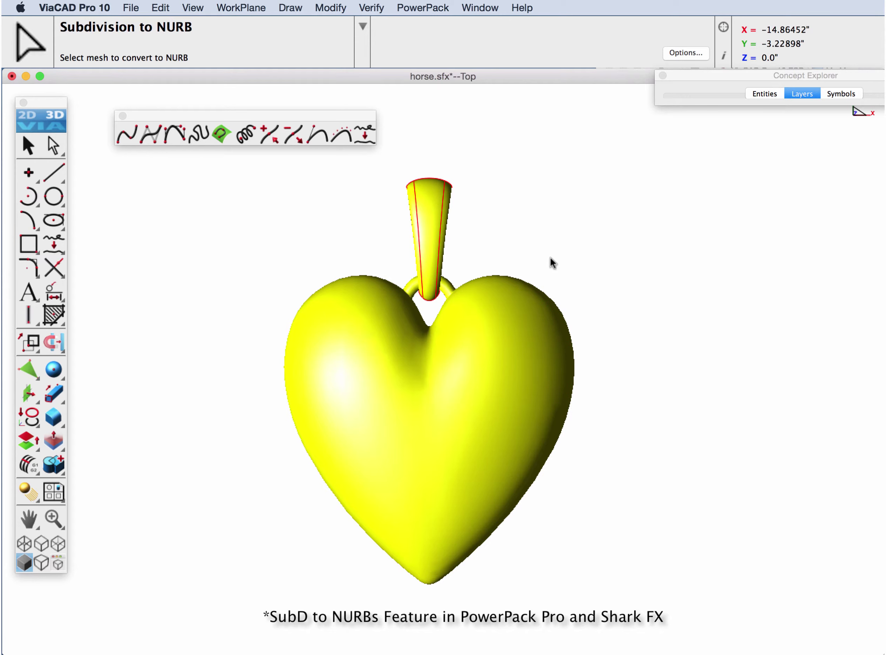
Move the horse outline about 11.76" down and about 19.25" left, toward the heart pendant.
scroll(541, 258, down, 5)
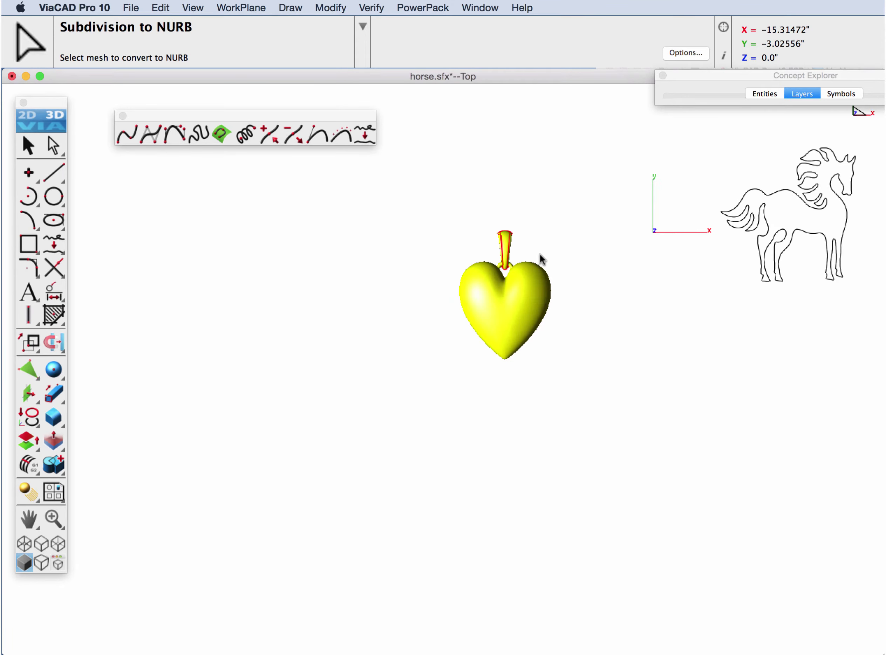
middle_drag(565, 213, 447, 257)
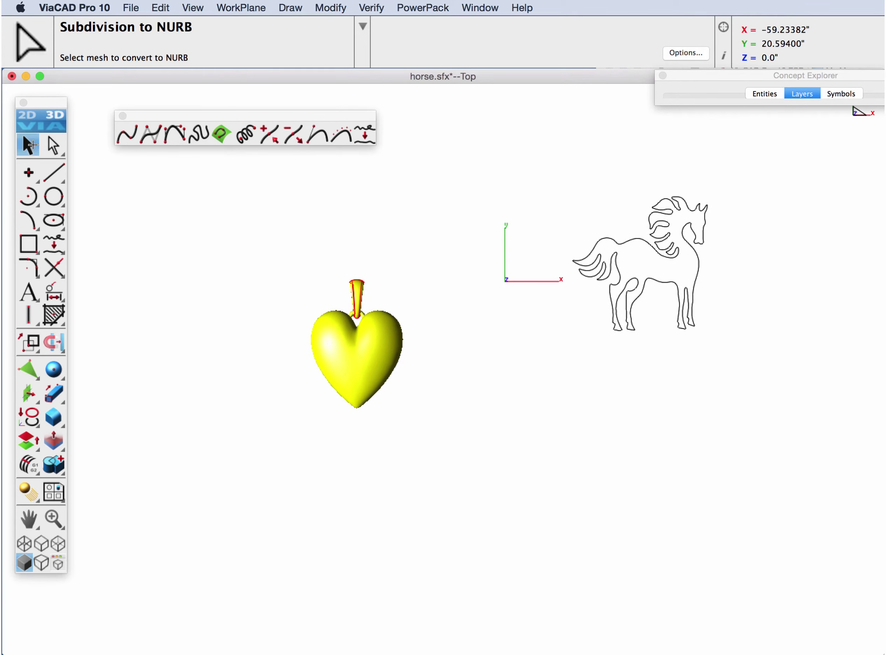
click(32, 147)
drag(534, 182, 766, 386)
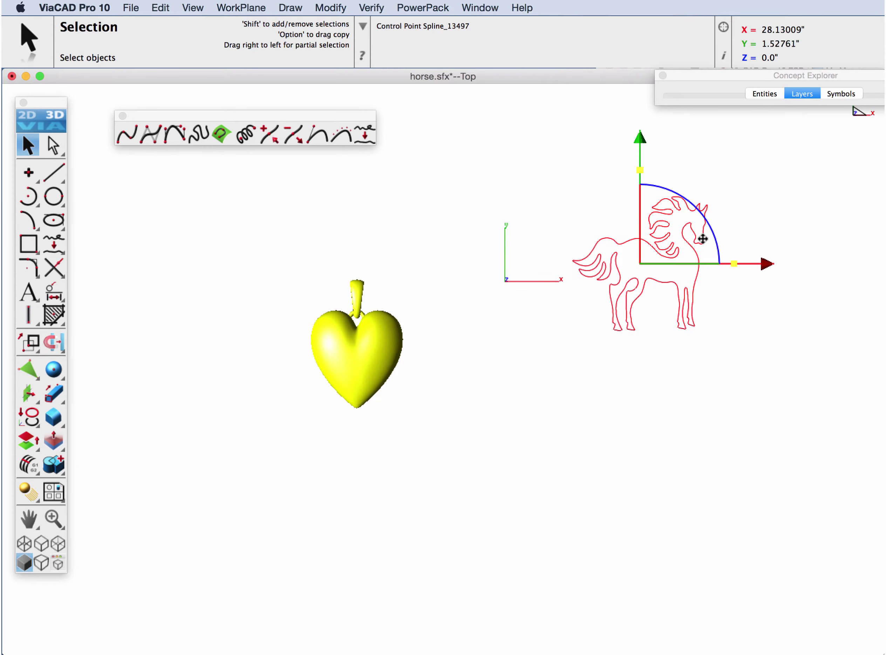
drag(638, 137, 645, 251)
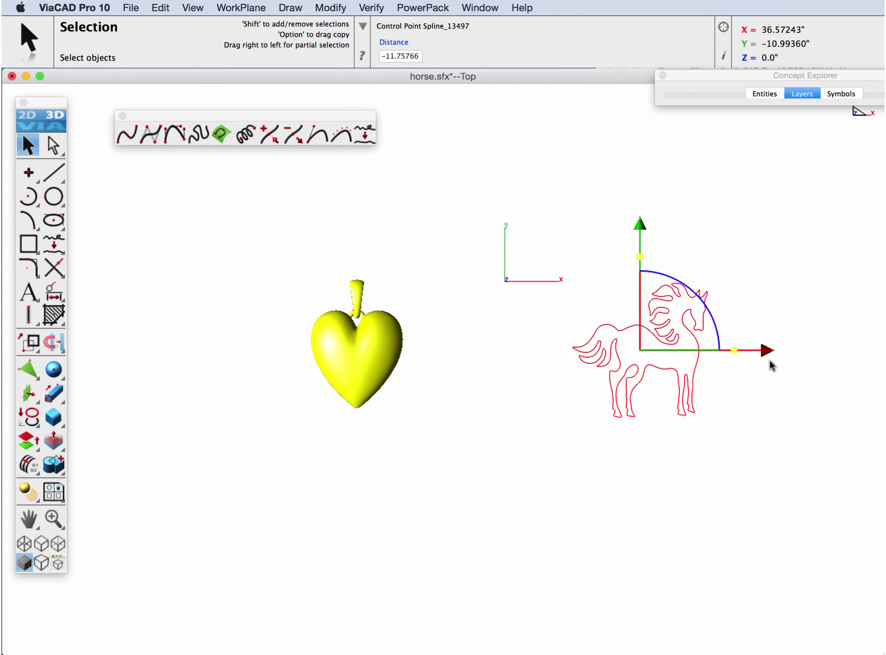
drag(768, 359, 504, 381)
scroll(457, 387, up, 2)
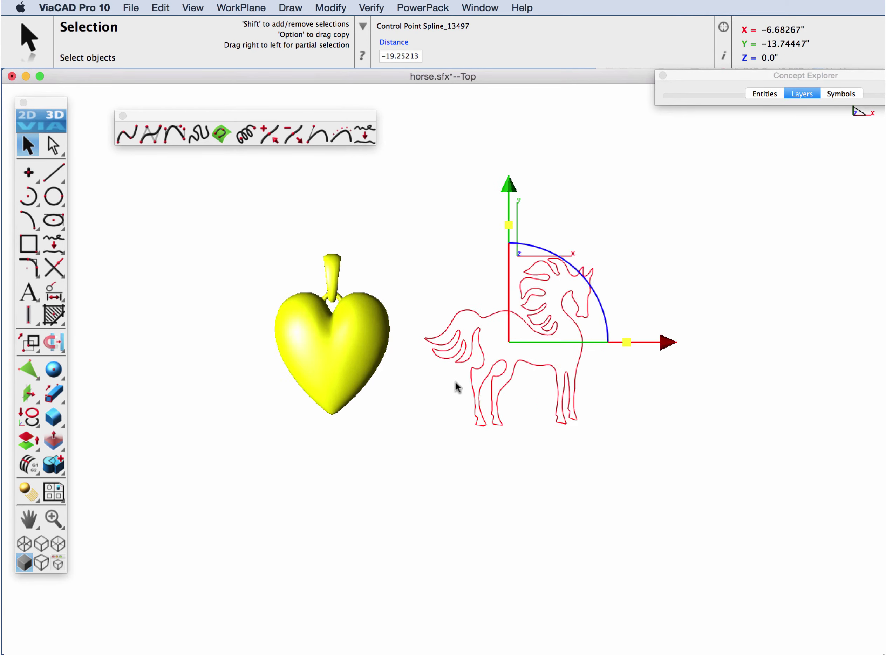
Scale the horse outline down to fit the heart and move it left over the heart by about 14.12".
drag(626, 342, 560, 344)
drag(662, 344, 613, 342)
drag(458, 195, 455, 204)
drag(614, 361, 484, 358)
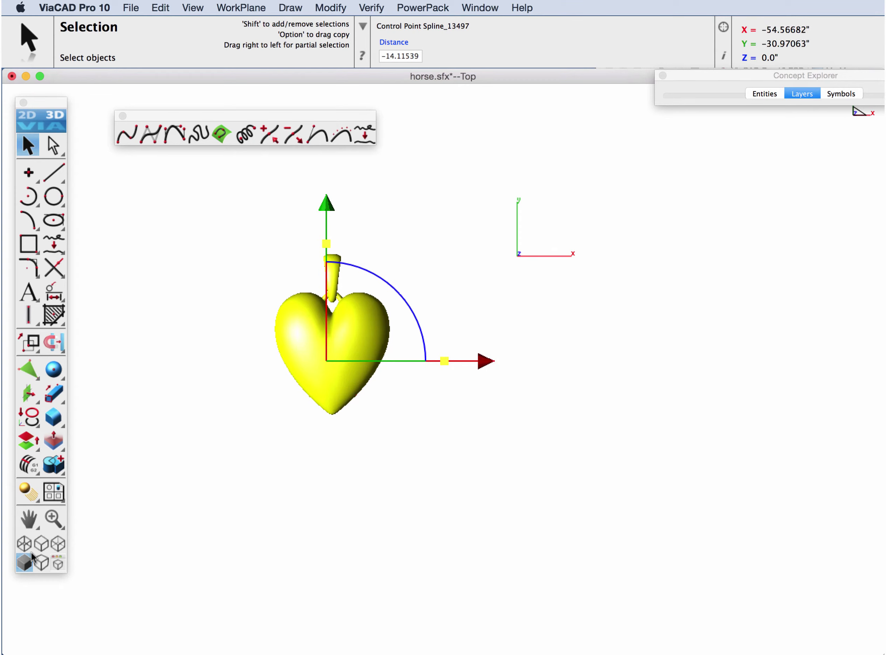
Adjust the horse outline's height on the heart, about 2.44" up and about 0.99" back down, and display the model in wireframe.
click(25, 544)
drag(148, 408, 207, 523)
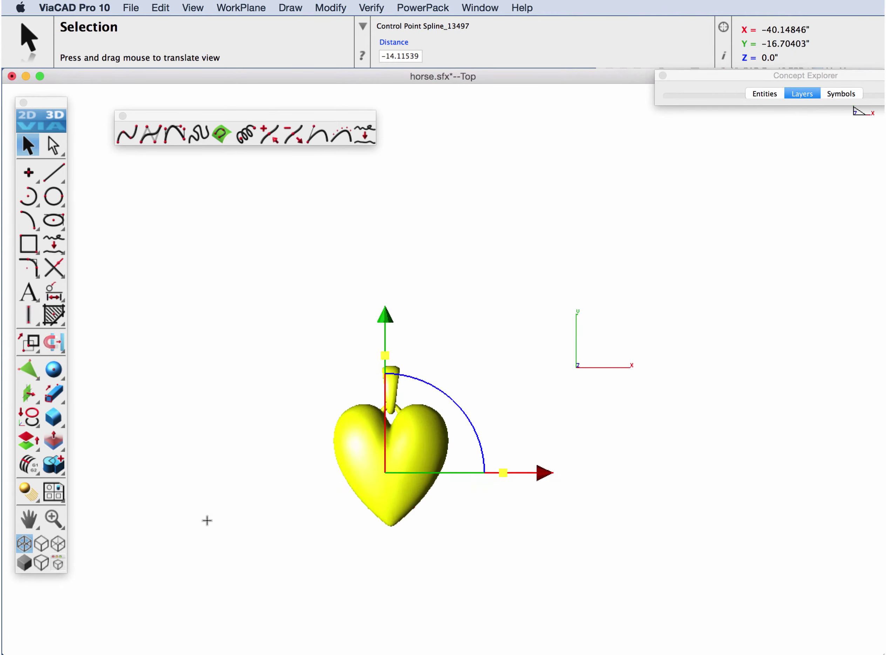
drag(384, 313, 389, 292)
click(23, 564)
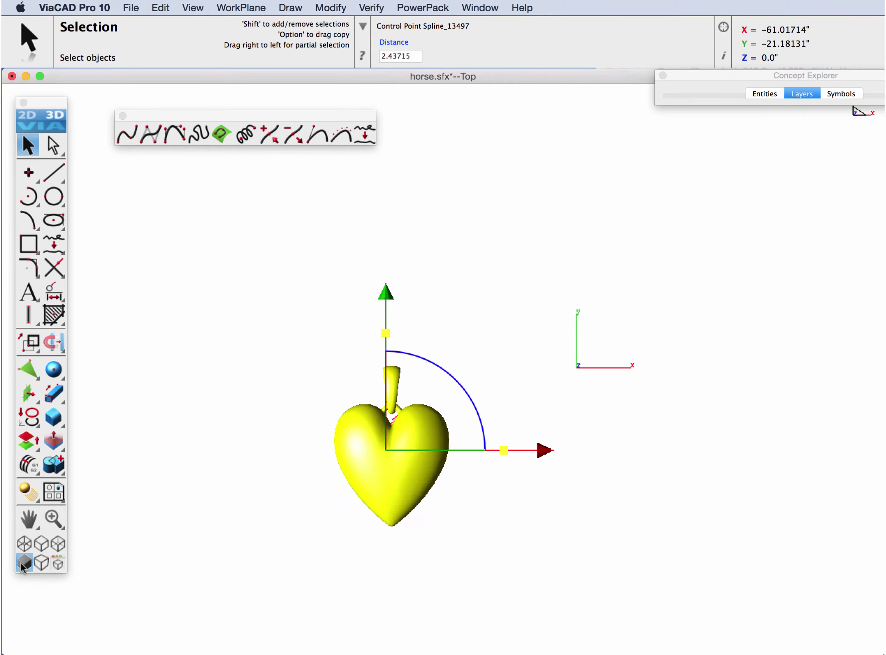
drag(386, 295, 382, 306)
click(29, 547)
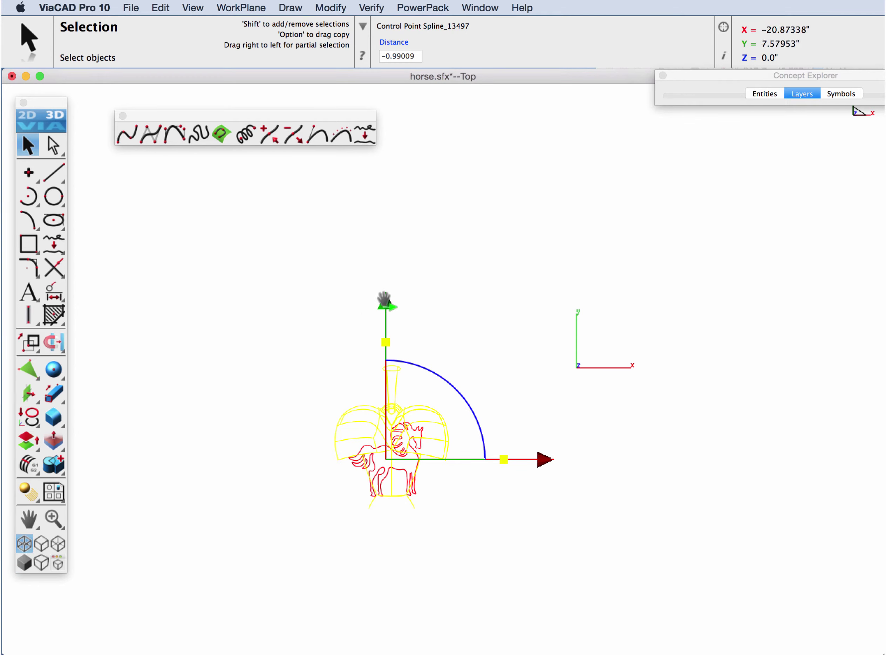
drag(387, 300, 387, 302)
Hide the heart in the right side view to leave the flat horse outline accessible.
click(265, 341)
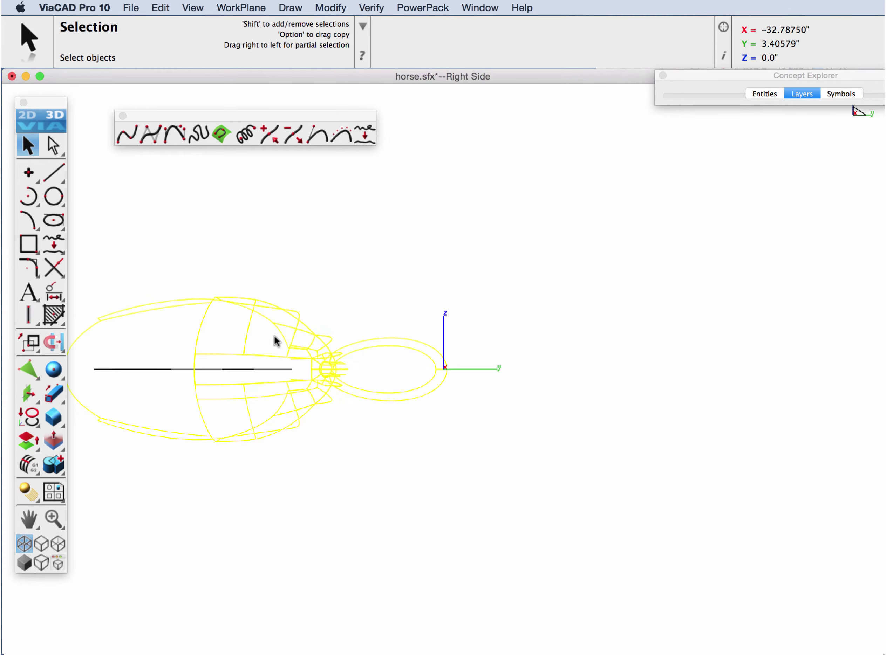
key(super+3)
right_click(271, 328)
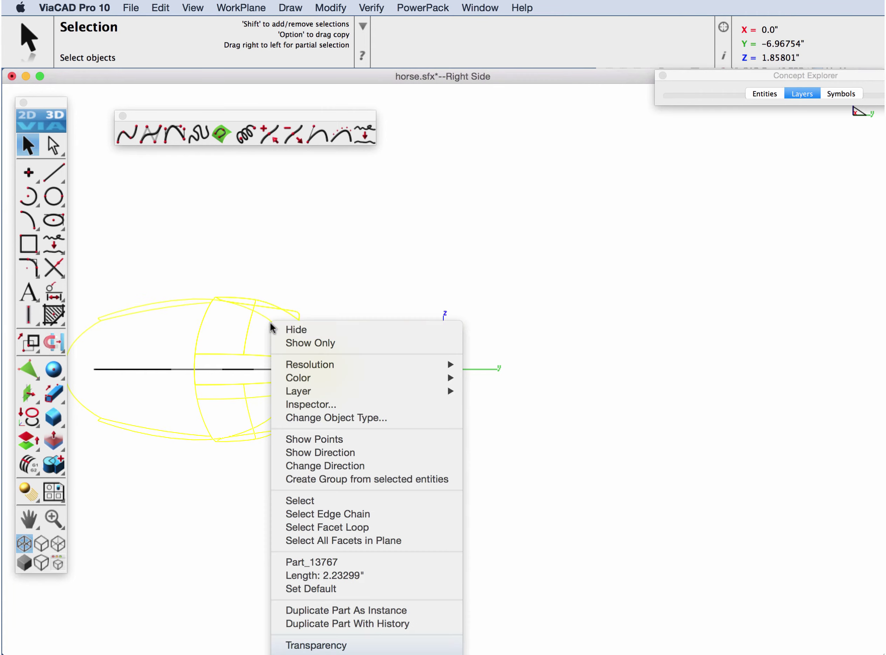
click(289, 330)
drag(246, 308, 382, 341)
middle_drag(241, 295, 163, 306)
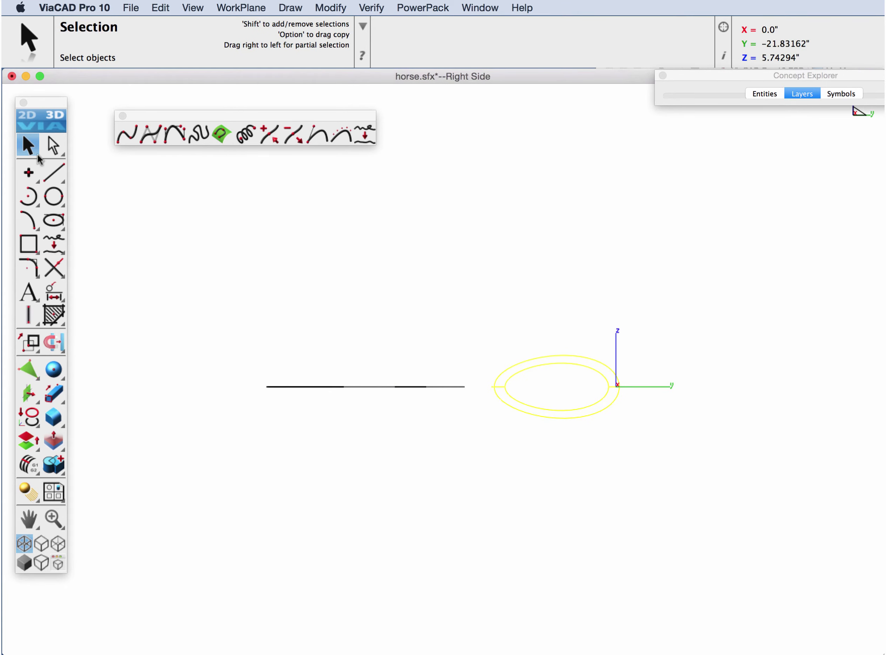
Raise the horse outline along the Z axis to a height above the heart.
drag(221, 348, 476, 412)
drag(367, 251, 408, 138)
click(207, 274)
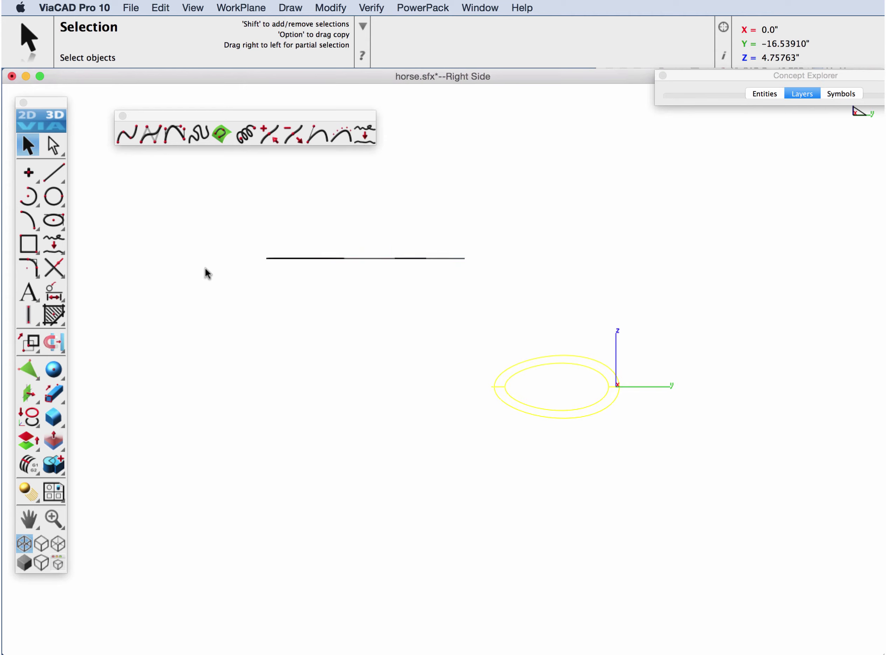
Show all hidden objects again and display the pendant shaded in the isometric view.
right_click(212, 294)
mouse_move(248, 581)
click(363, 577)
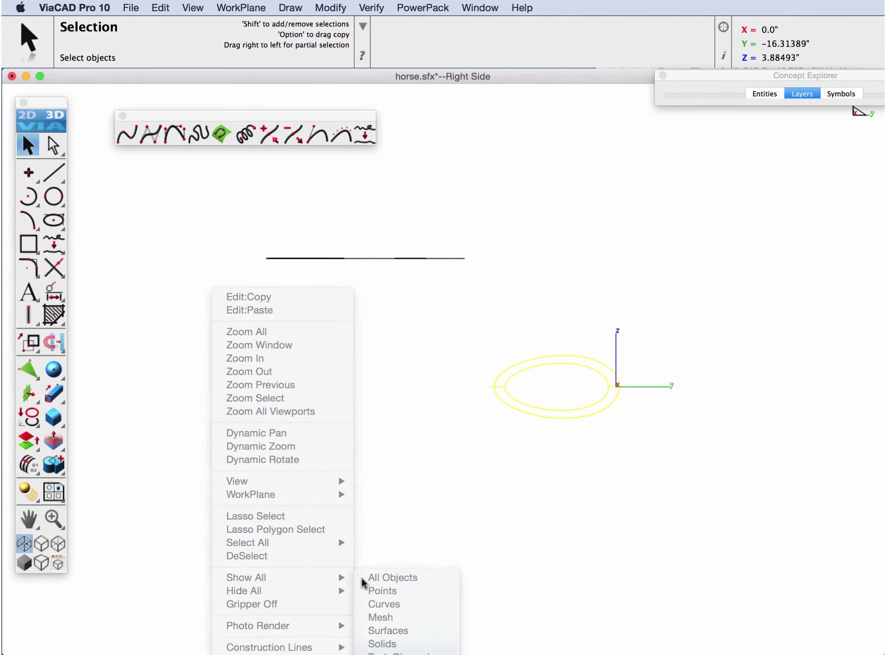
key(super+shift+i)
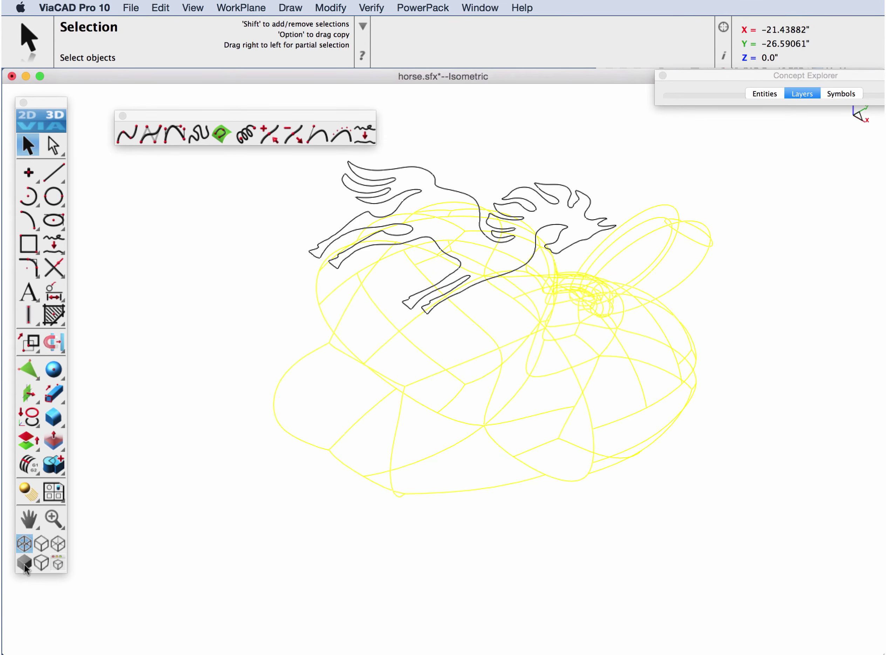
click(25, 563)
middle_drag(391, 282, 367, 334)
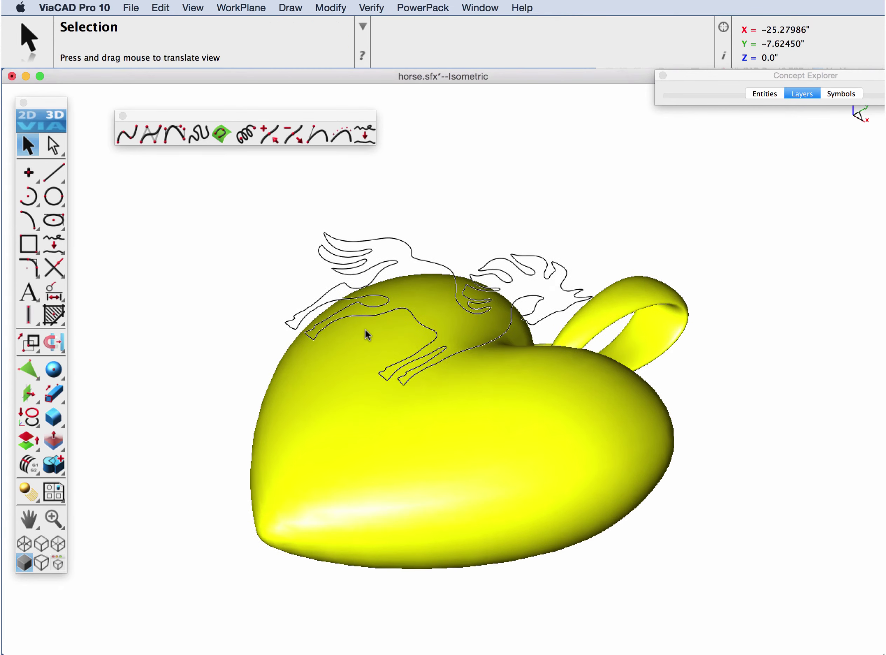
Shrink the horse outline slightly and shift it down in the top view to sit within the heart.
key(super+shift+t)
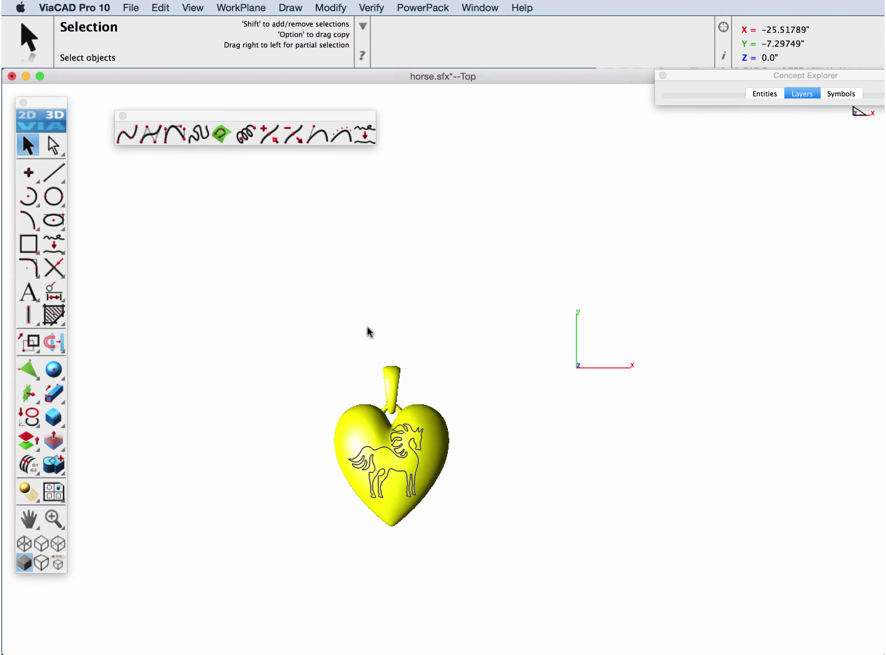
scroll(368, 421, up, 2)
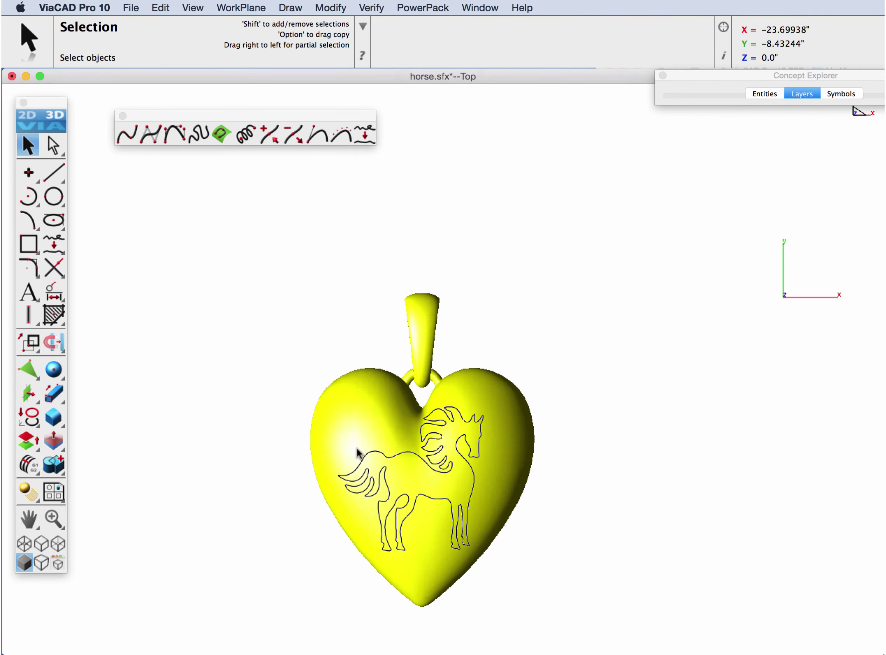
scroll(357, 452, up, 2)
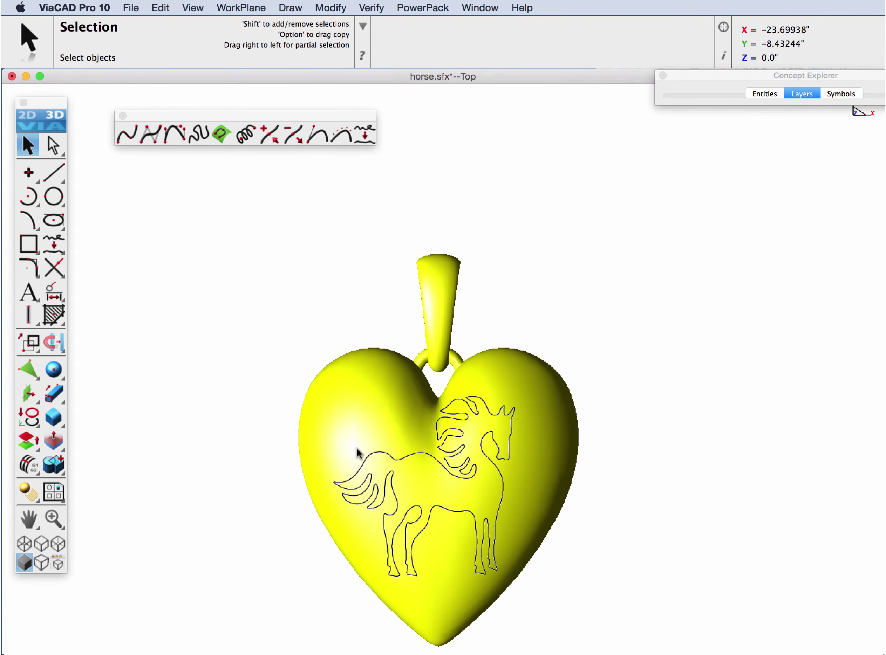
key(super+3)
drag(235, 219, 564, 316)
key(super+1)
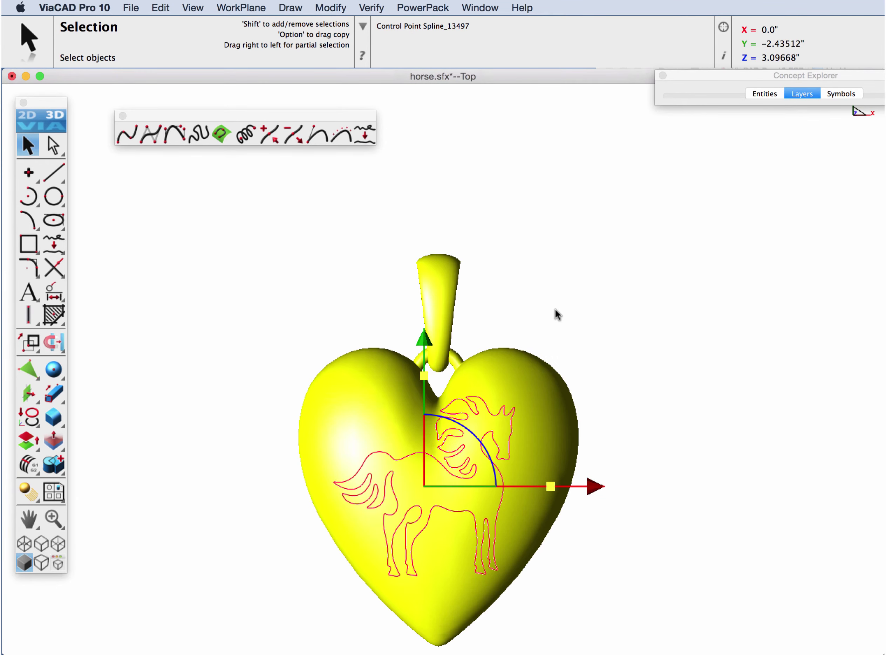
drag(550, 486, 530, 488)
drag(424, 338, 421, 353)
click(671, 428)
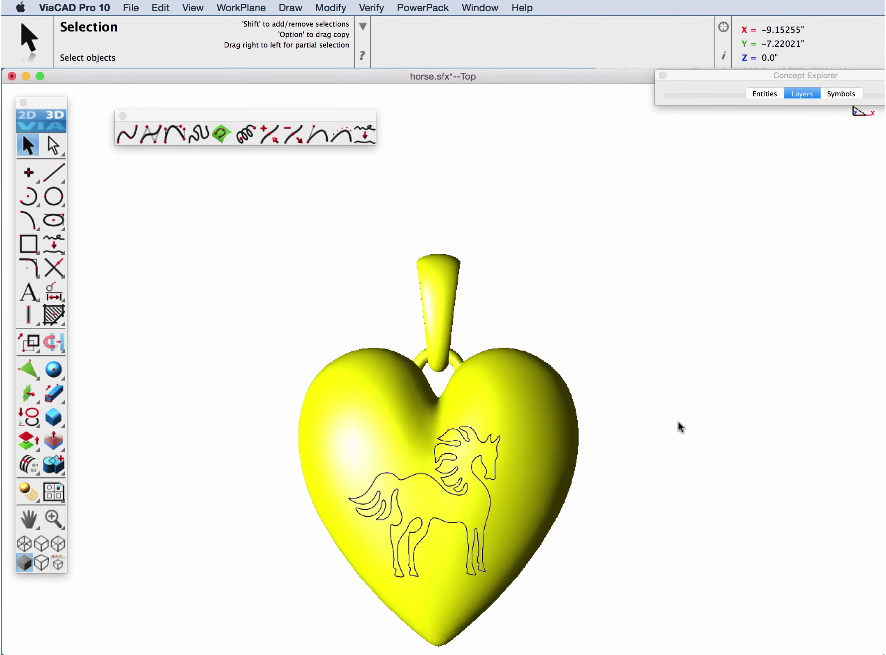
Project the horse outline onto the heart along the Z direction with Project Curve Surface.
key(Home)
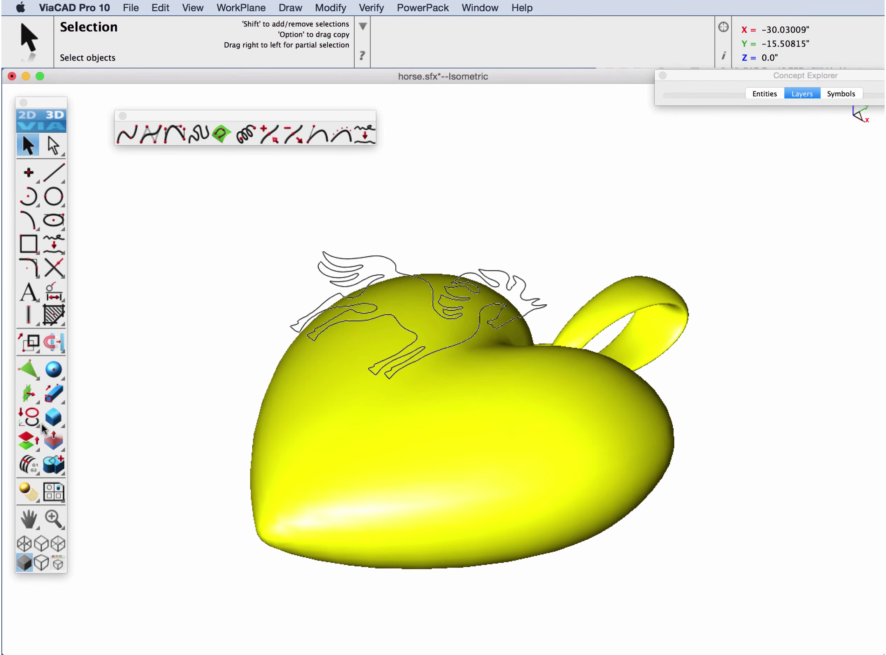
drag(30, 421, 80, 420)
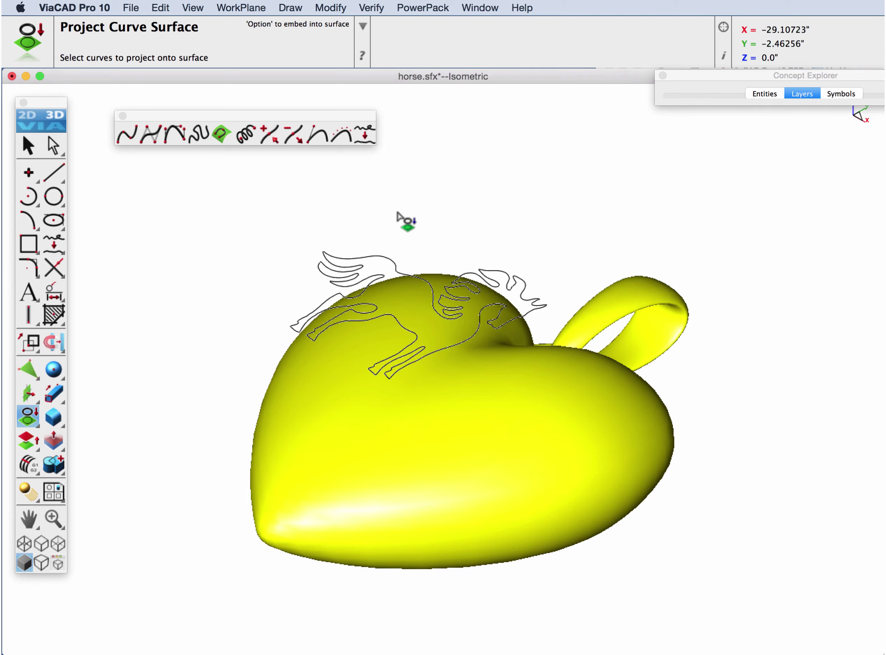
click(383, 260)
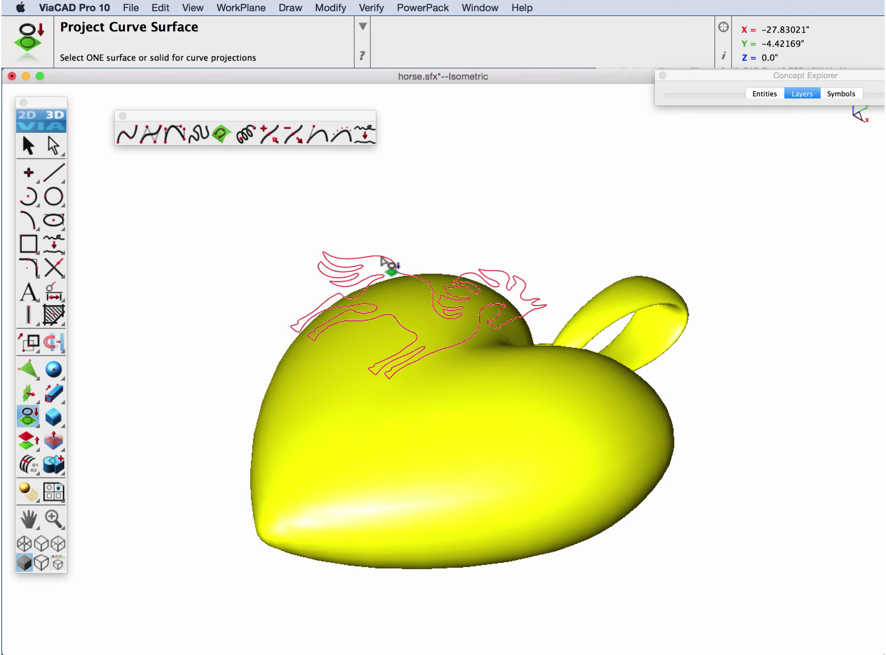
click(580, 417)
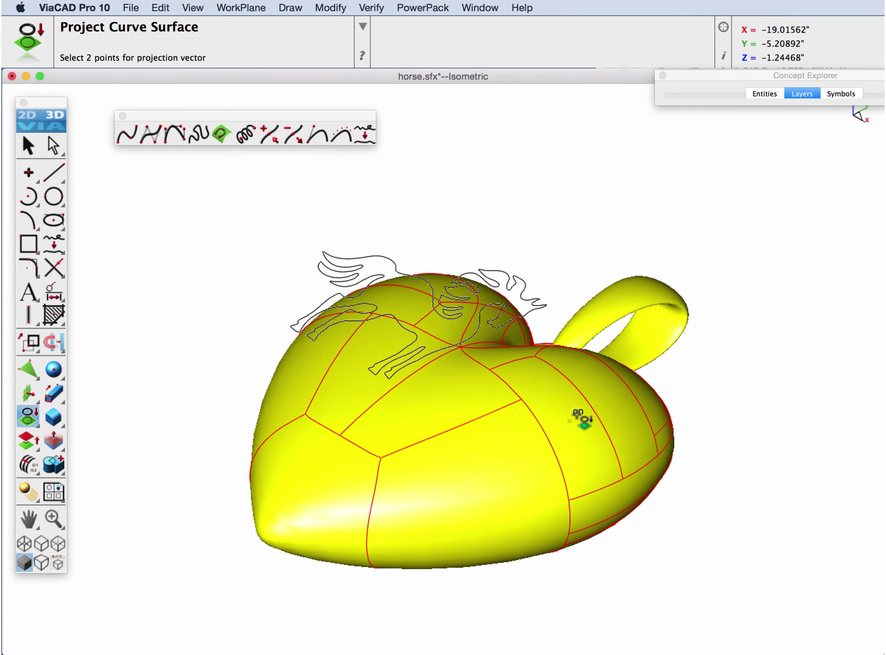
click(804, 320)
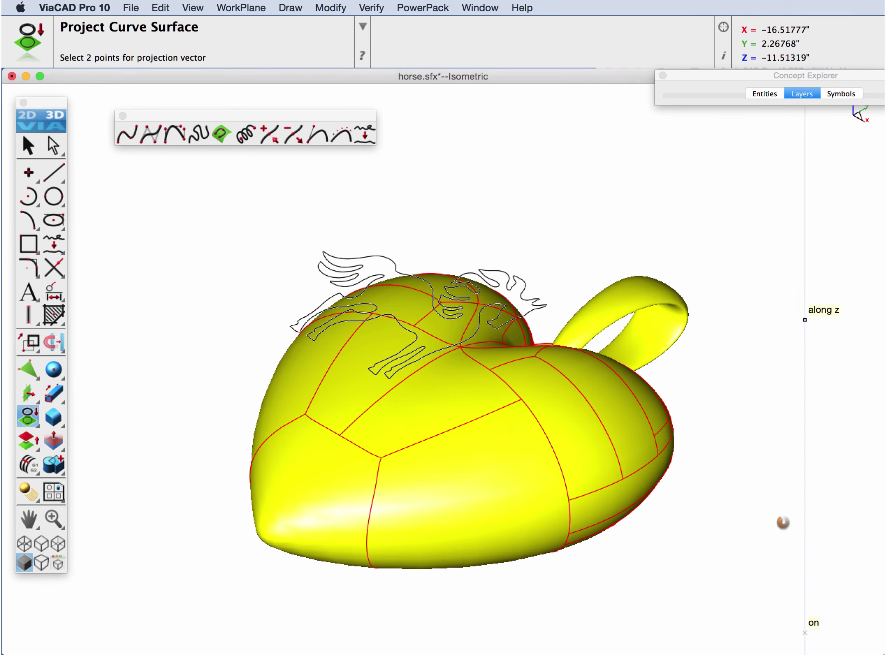
click(768, 497)
key(Escape)
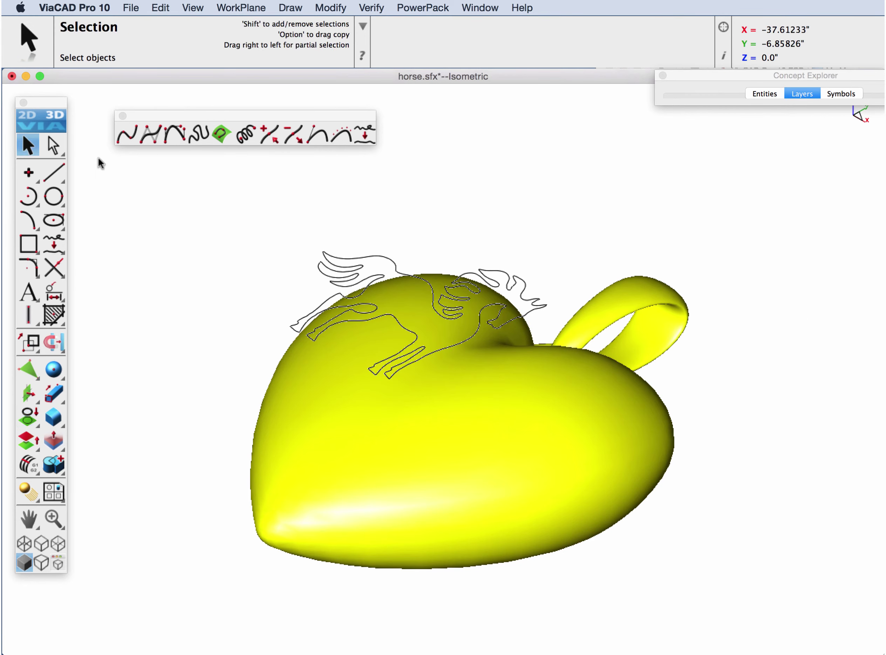
Set the static shade mode to Phong with Edges in the shade options.
click(185, 6)
click(216, 457)
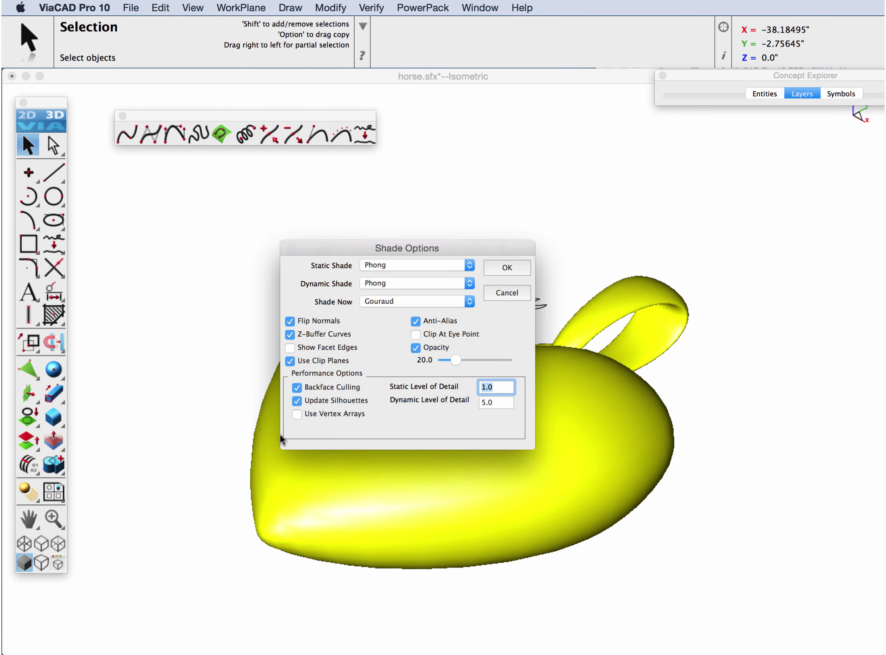
click(390, 265)
click(445, 275)
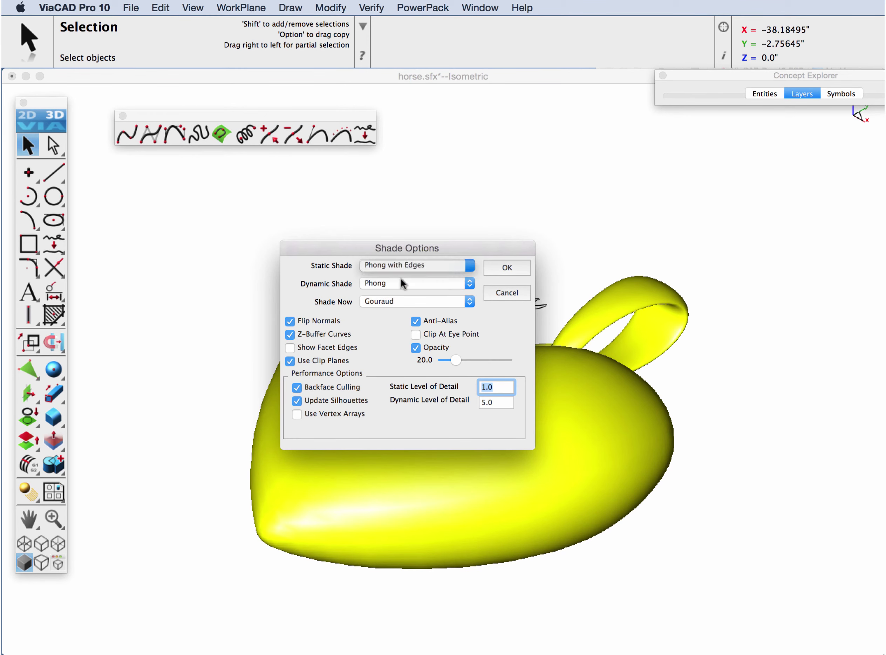
click(507, 268)
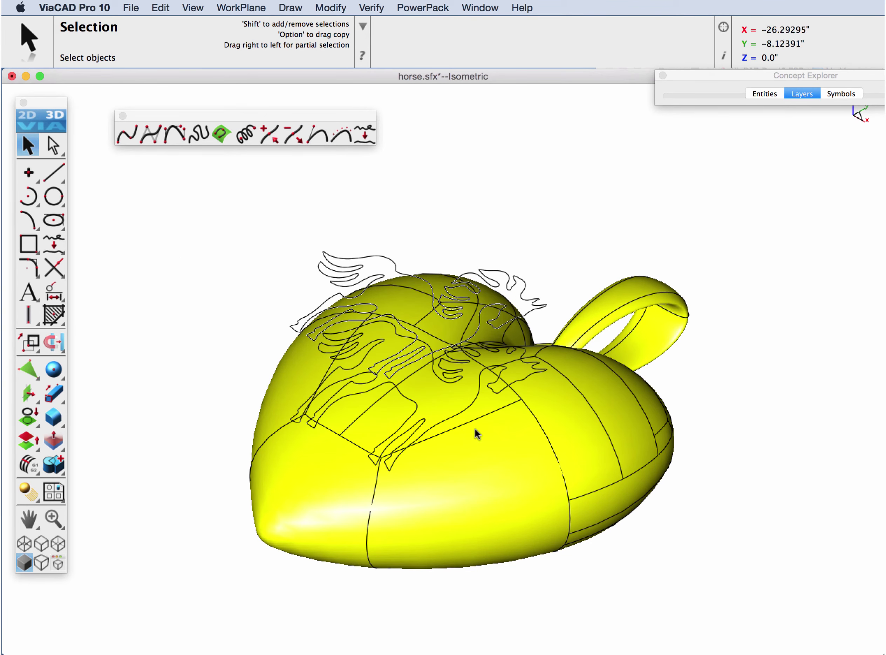
Clear the original horse outline floating above the heart from view, leaving only the projected outline on the surface.
right_click(512, 470)
click(564, 495)
middle_drag(340, 428, 263, 322)
middle_drag(581, 581, 603, 621)
scroll(426, 522, up, 3)
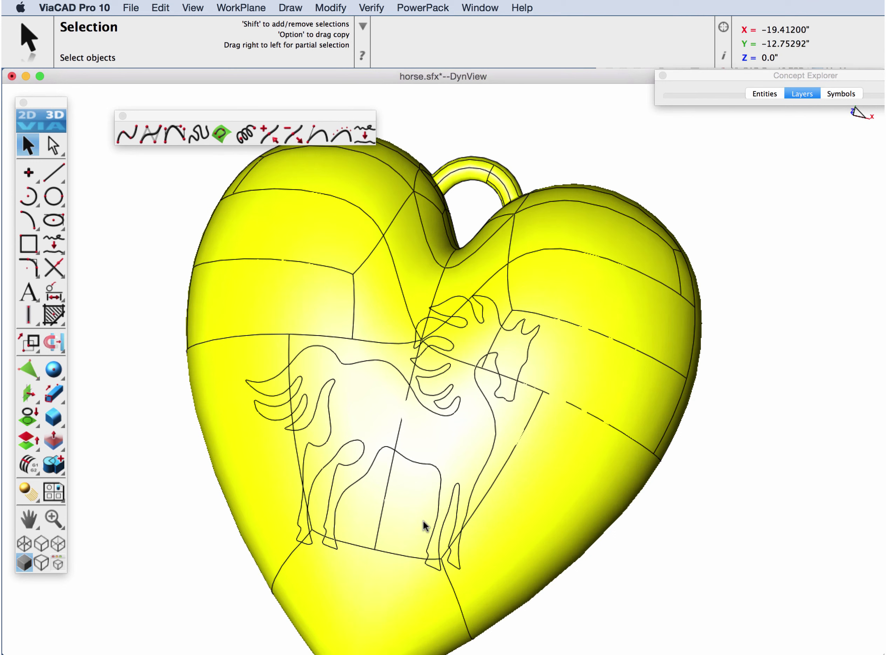
Select the heart faces inside the horse's tail and rear body with Select Deep.
click(57, 150)
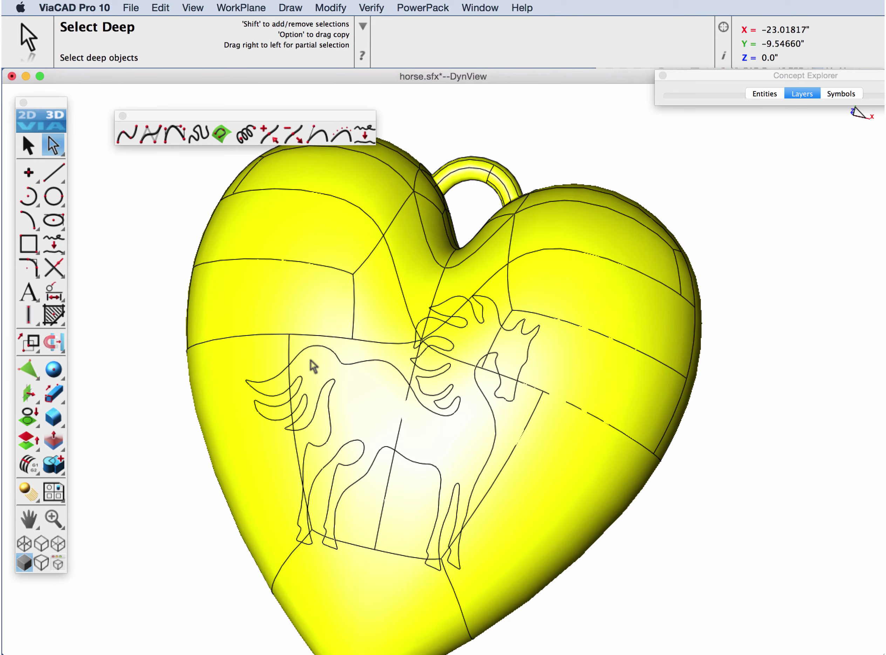
click(282, 384)
click(340, 380)
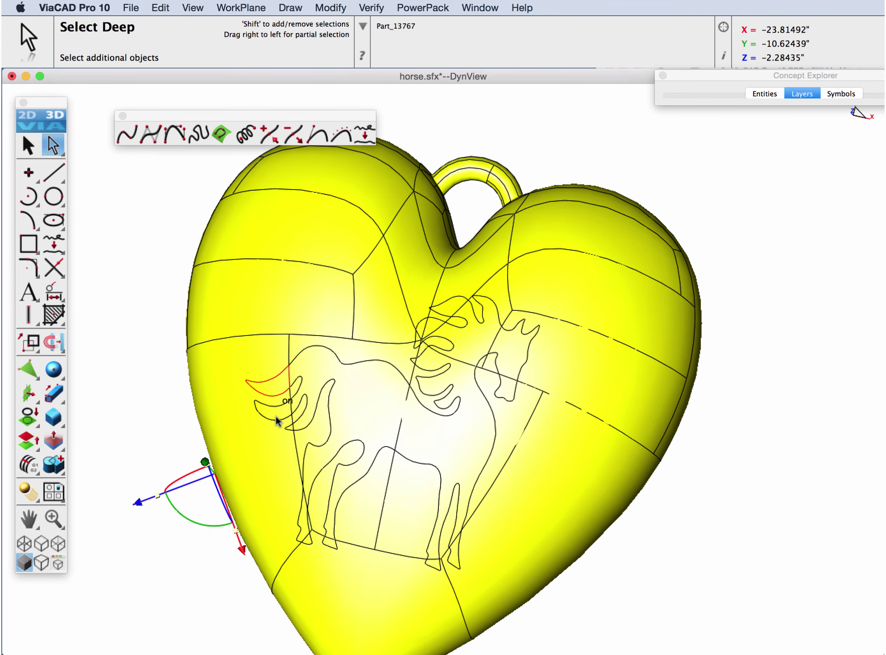
click(282, 417)
click(298, 412)
scroll(290, 421, up, 5)
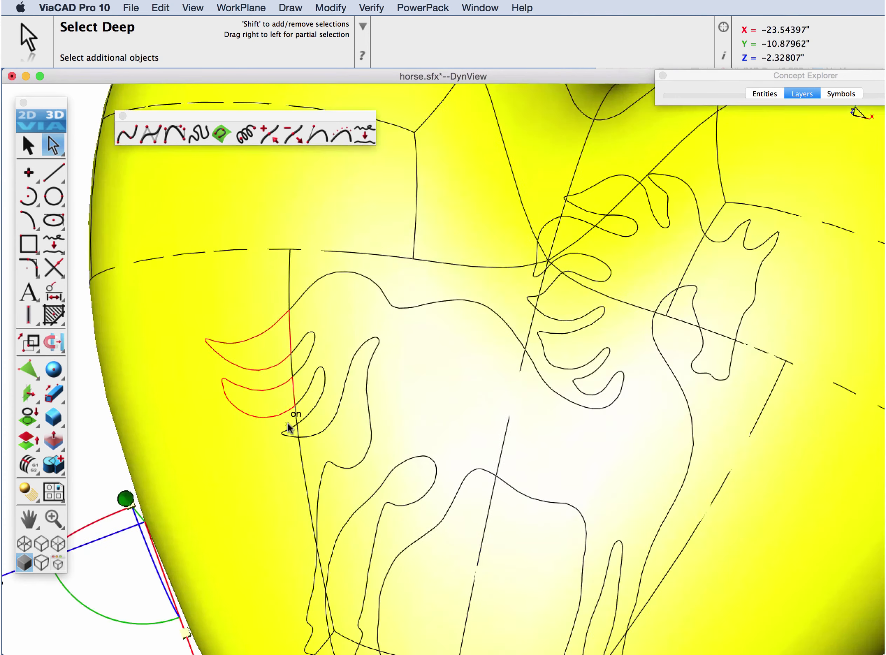
click(291, 442)
click(297, 442)
click(370, 424)
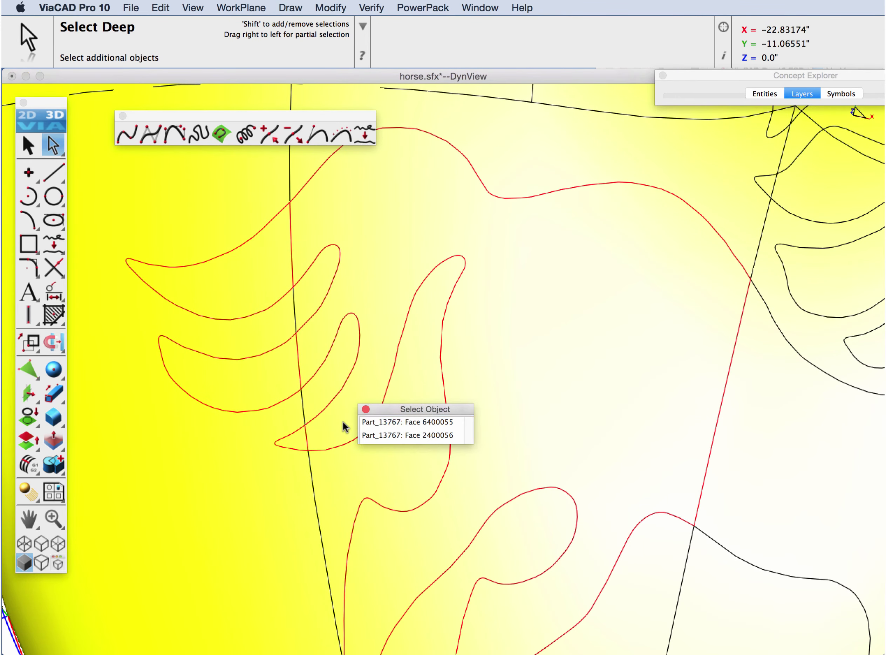
click(372, 425)
scroll(432, 390, down, 5)
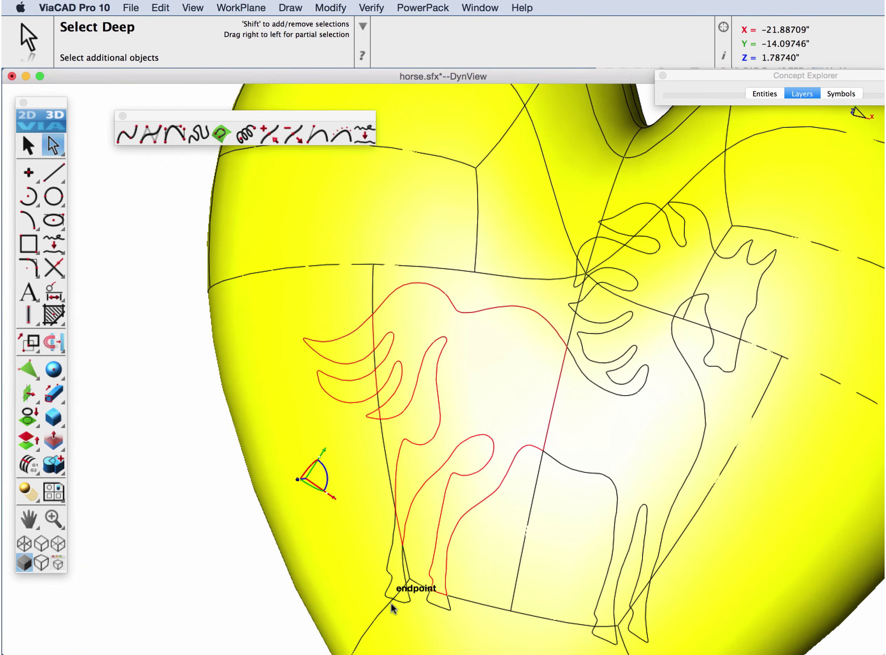
Add the faces of the horse's hind legs and both hind hooves to the selection.
scroll(393, 597, up, 6)
click(398, 547)
click(434, 548)
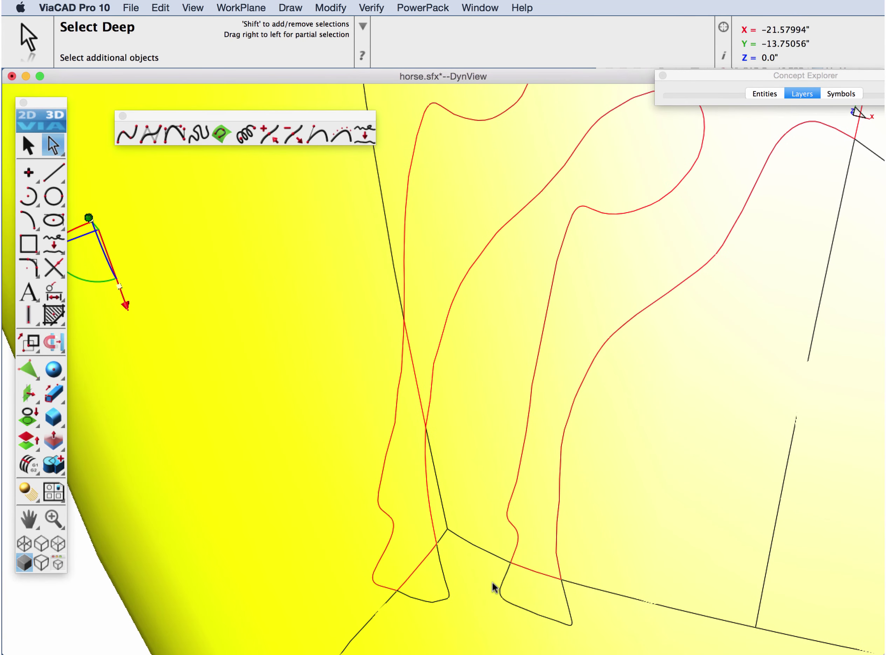
click(426, 589)
click(452, 584)
click(527, 589)
click(534, 585)
scroll(541, 578, down, 5)
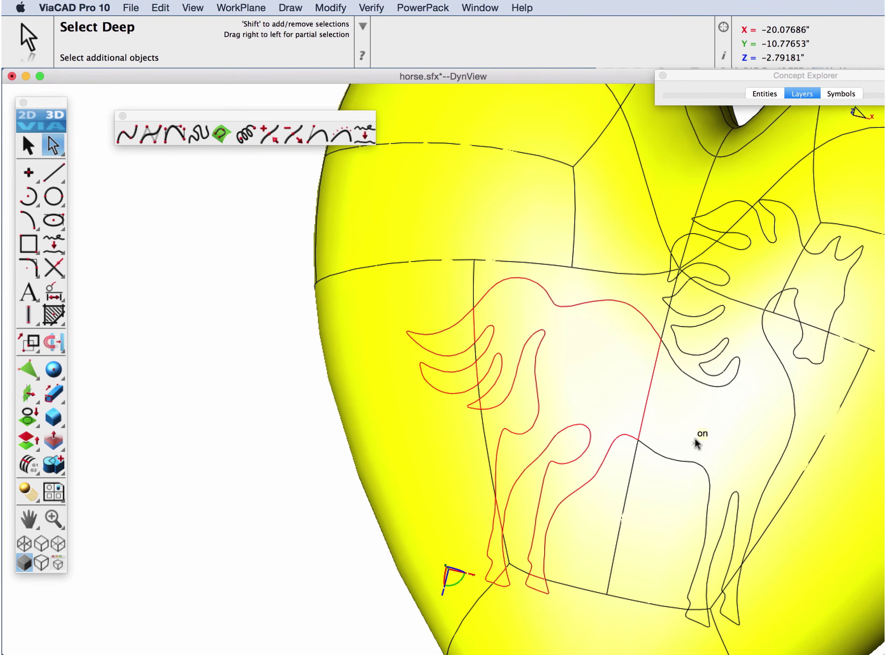
Add the horse's front body face and both front hoof faces to the selection.
click(699, 431)
click(744, 431)
scroll(727, 616, up, 6)
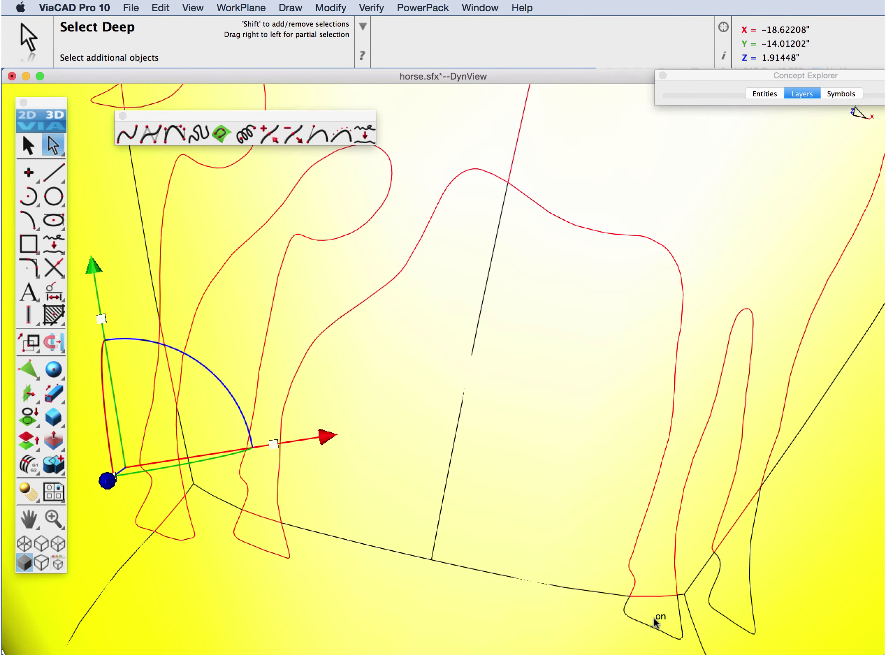
click(659, 620)
click(675, 620)
click(744, 585)
click(750, 588)
scroll(683, 462, down, 4)
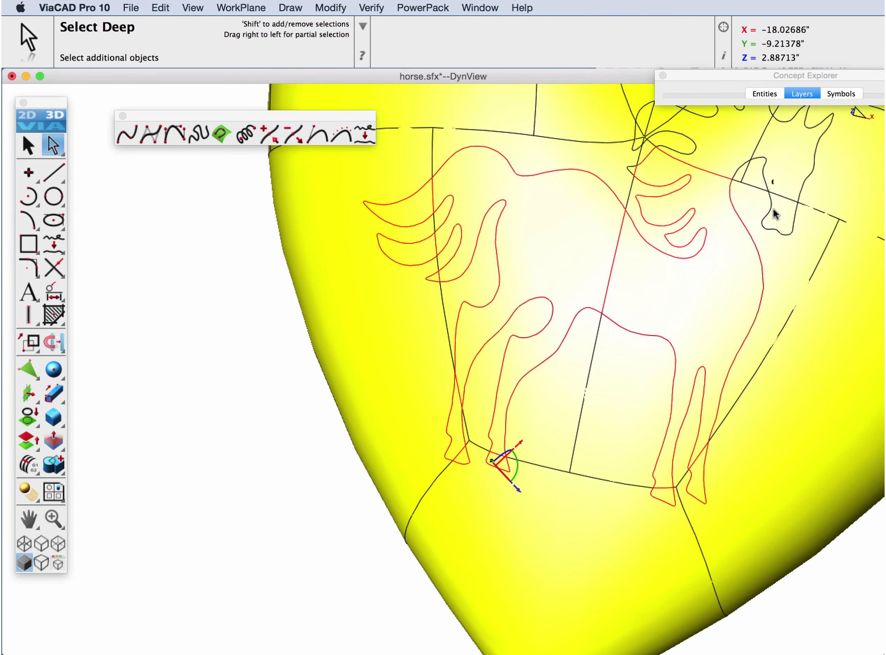
Add the horse's head and muzzle faces to the selection and colour all selected faces light blue.
click(788, 216)
click(821, 212)
click(781, 172)
click(824, 165)
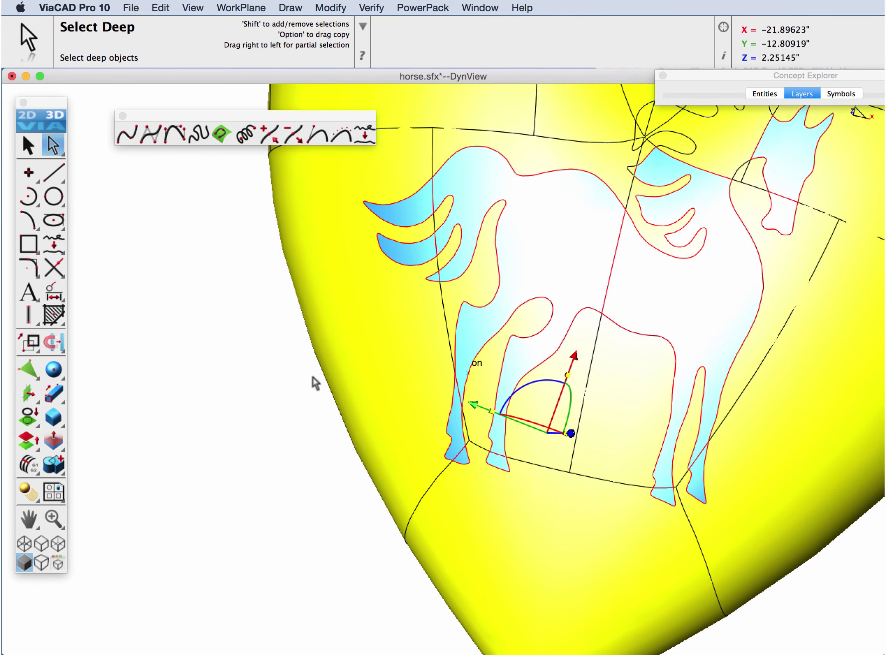
click(136, 394)
scroll(445, 435, down, 5)
Select the uncoloured faces of the horse's neck and upper mane.
scroll(529, 356, up, 10)
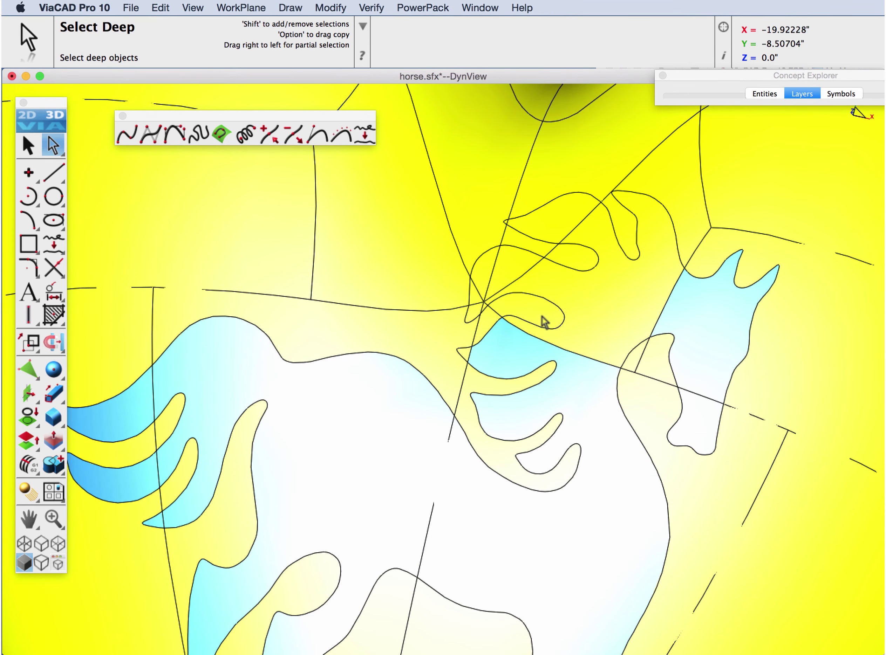
click(645, 329)
click(640, 329)
scroll(533, 261, up, 3)
click(495, 269)
click(532, 267)
click(458, 272)
click(487, 270)
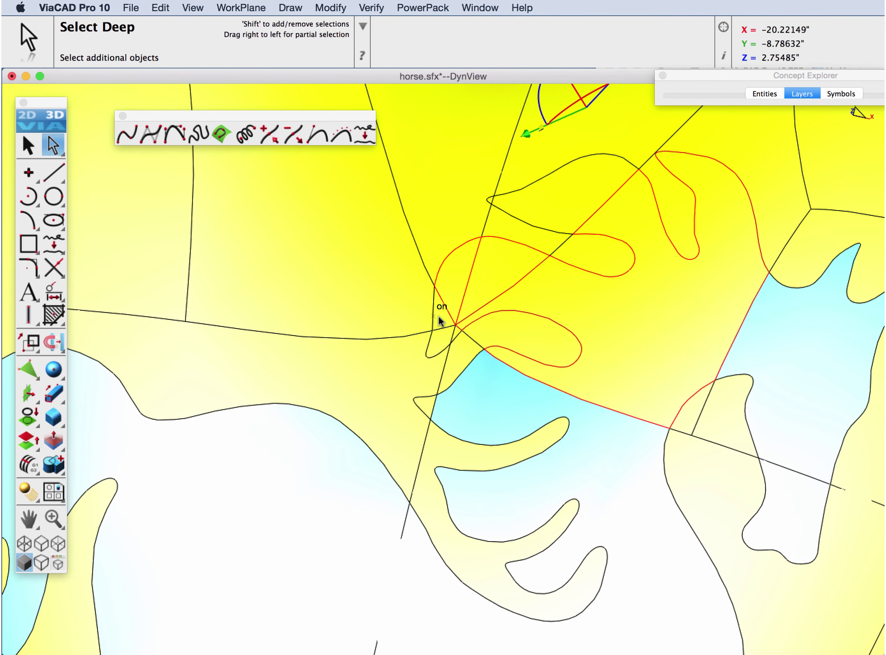
Add the remaining small mane faces and mane tips to the selection and colour them all light blue.
click(440, 318)
click(460, 316)
click(437, 341)
click(464, 339)
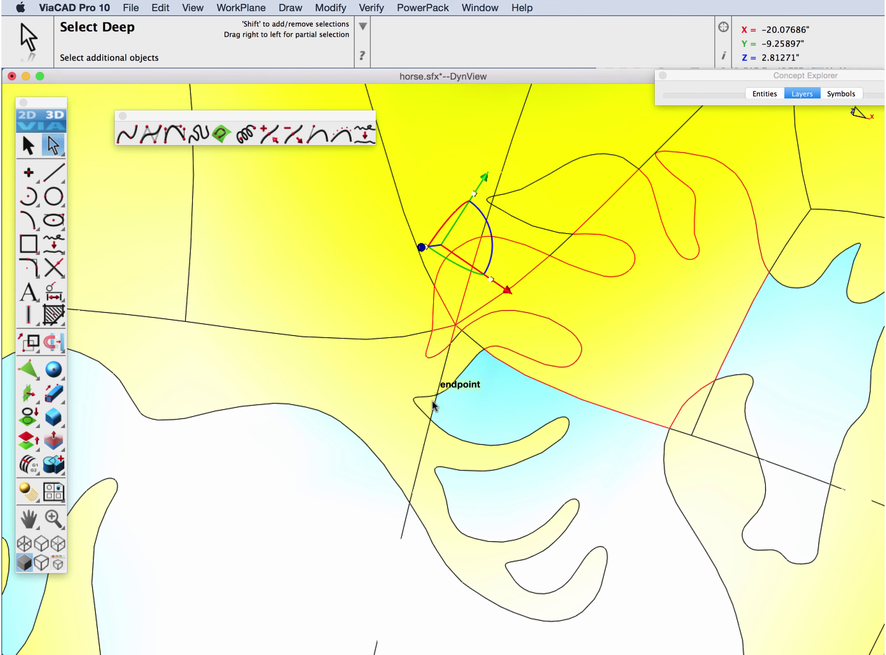
click(426, 403)
click(451, 403)
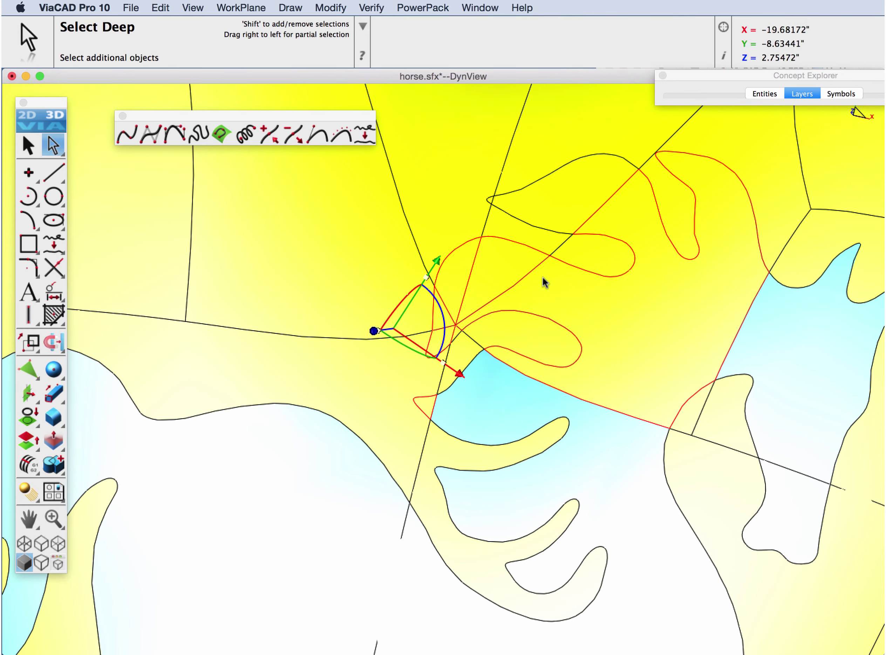
click(557, 197)
click(583, 196)
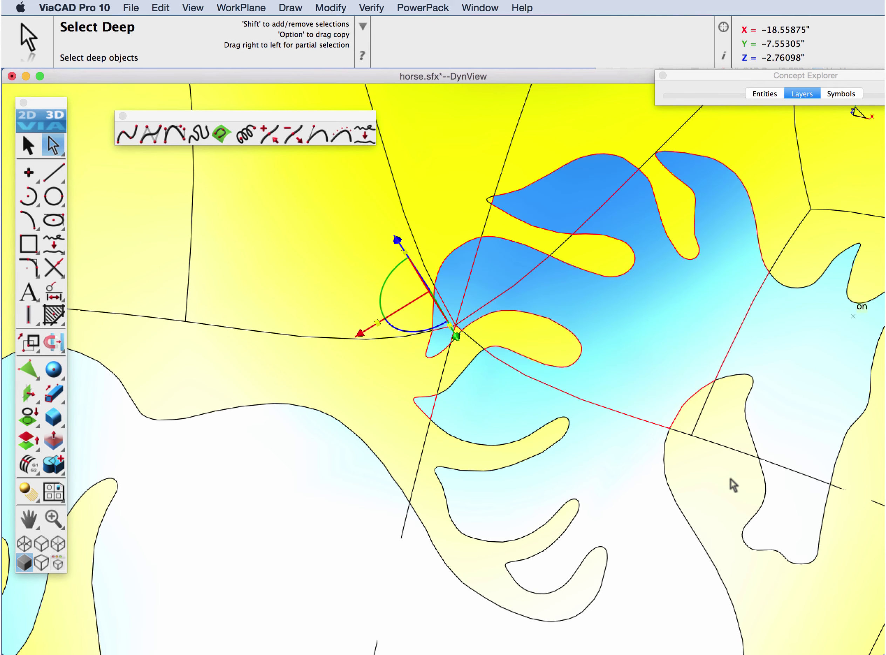
scroll(728, 481, down, 5)
click(157, 325)
Close the floating spline tool palette and open the KeyShot tool palette.
scroll(302, 344, down, 6)
scroll(498, 427, down, 3)
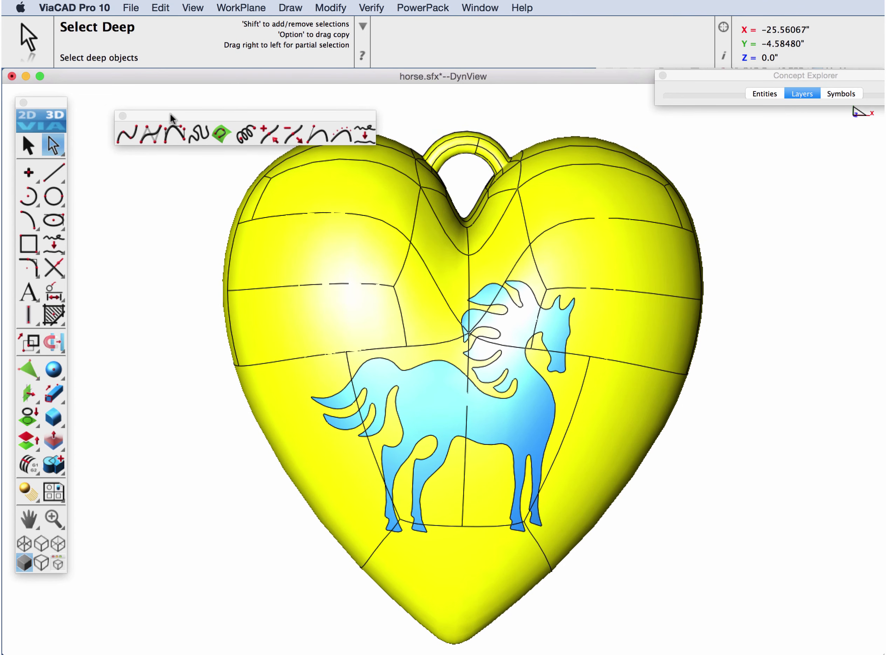
click(175, 134)
drag(175, 116, 161, 86)
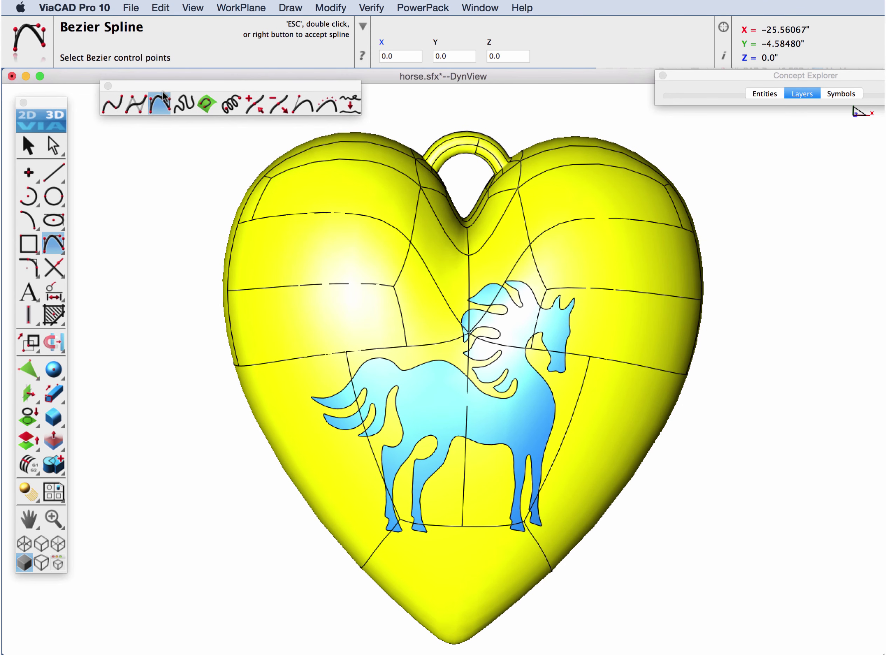
click(108, 86)
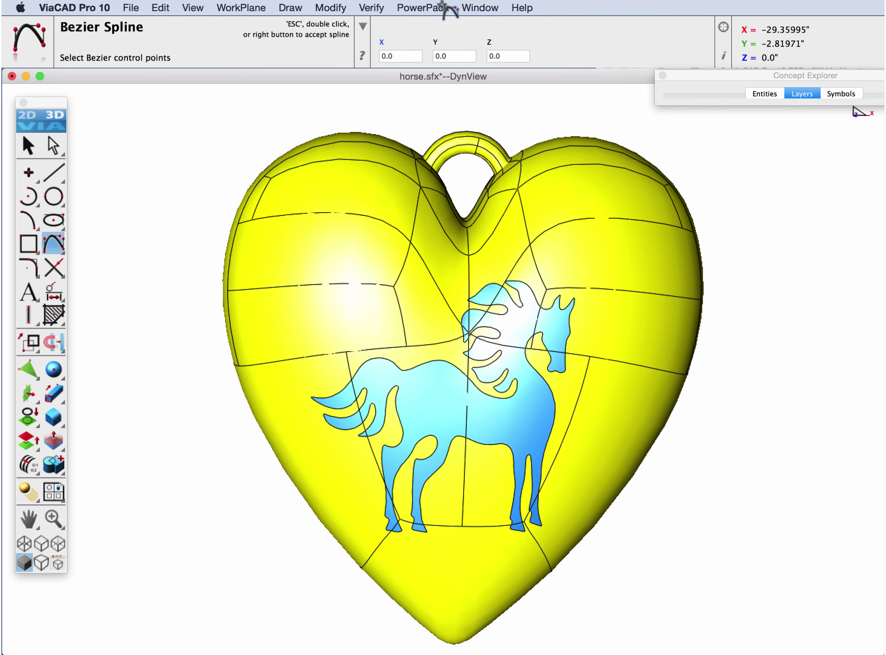
click(480, 8)
click(517, 180)
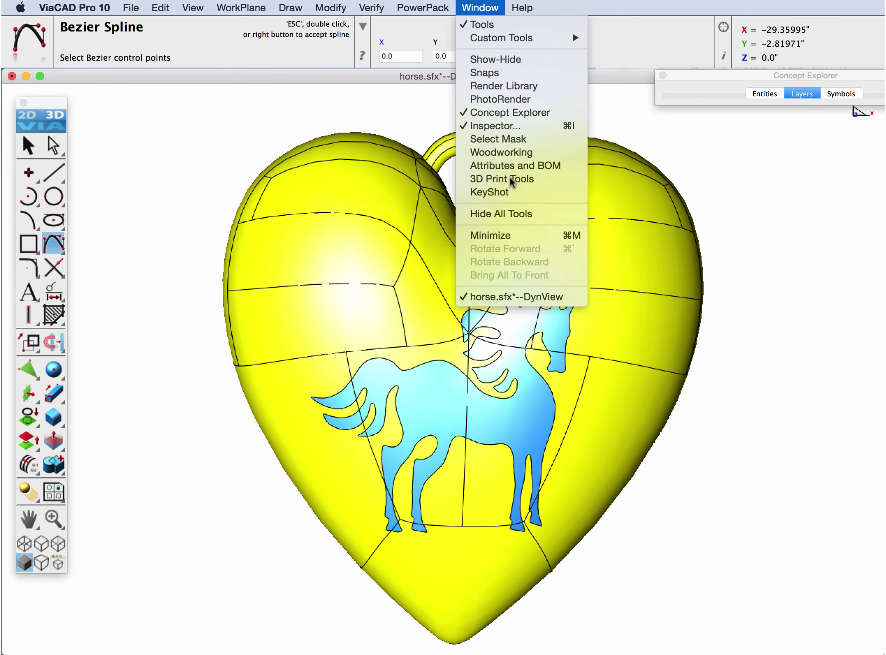
click(79, 80)
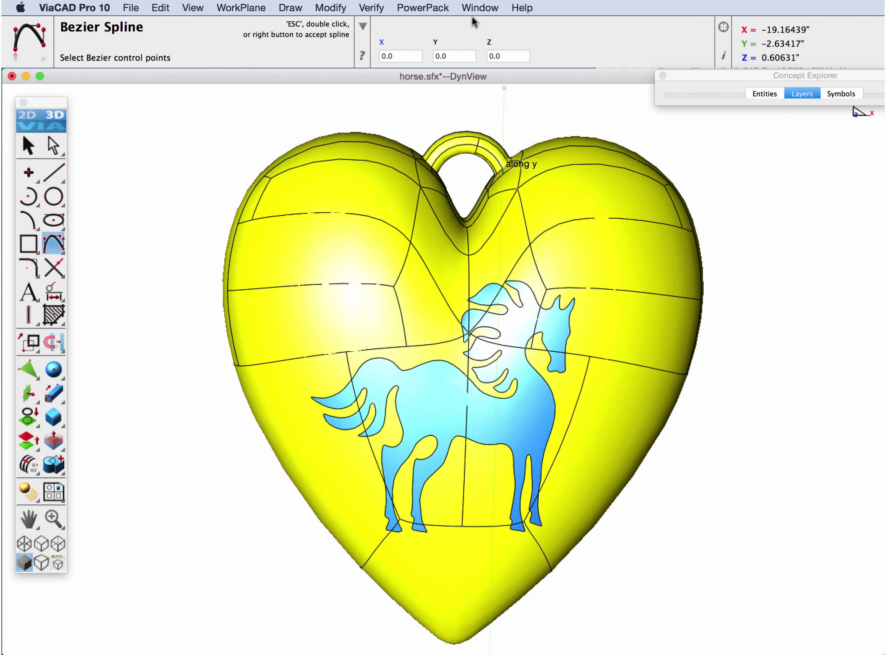
click(480, 8)
click(500, 193)
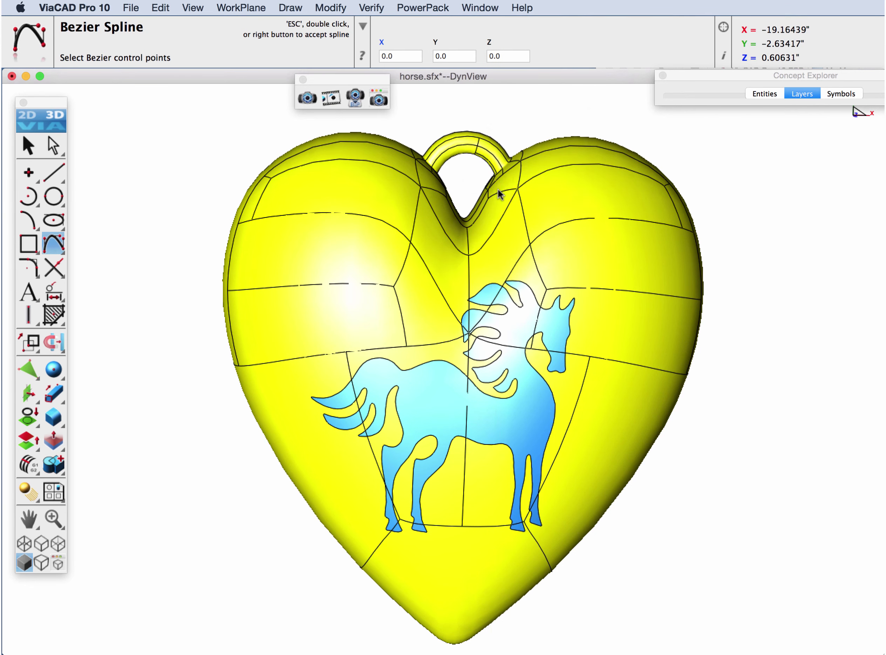
Accept the KeyShot options with Medium quality and send the pendant to KeyShot for rendering.
click(379, 100)
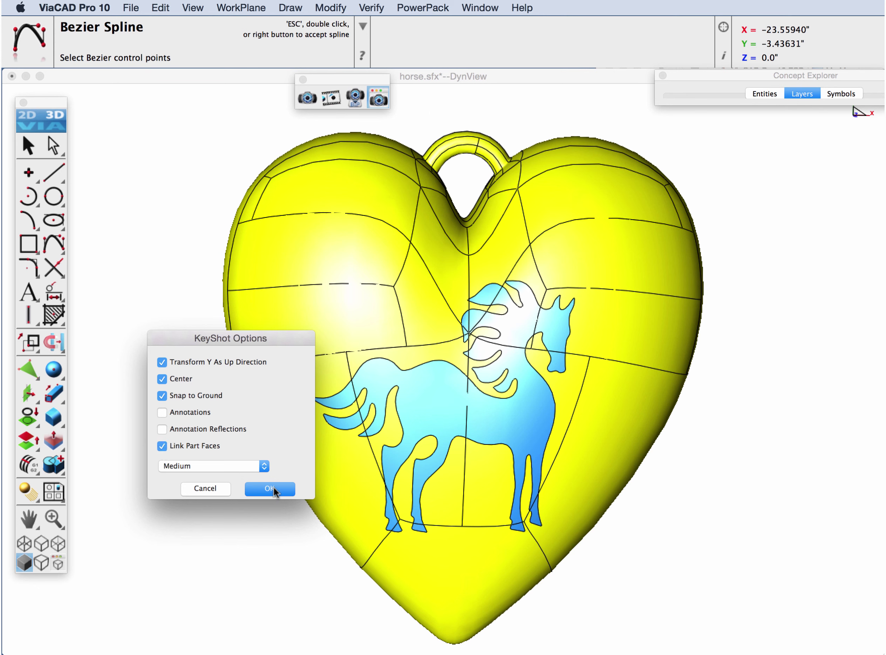
click(274, 489)
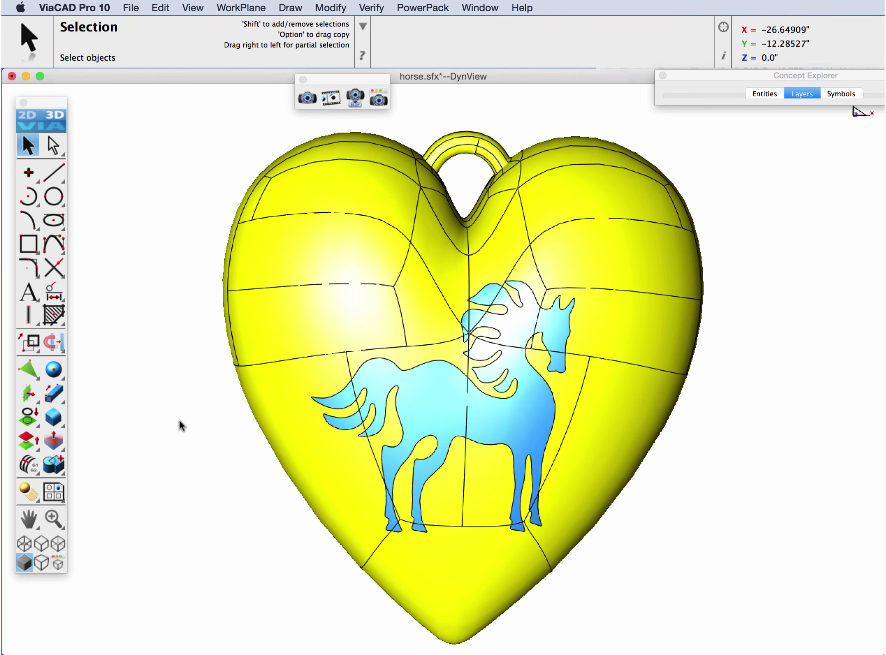
click(307, 99)
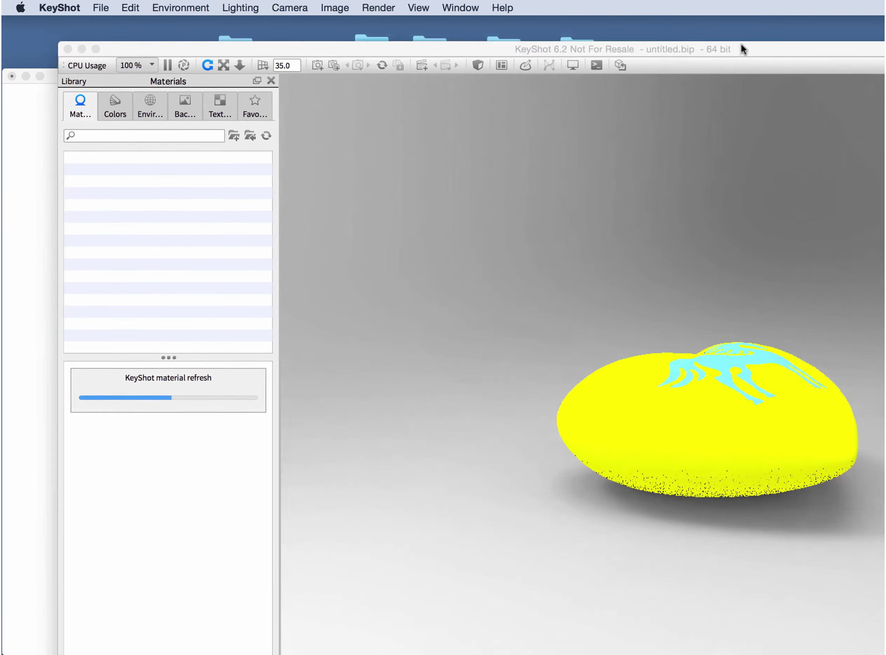
Apply the darker yellow metallic paint from the material library to the heart pendant in KeyShot.
drag(741, 42, 641, 39)
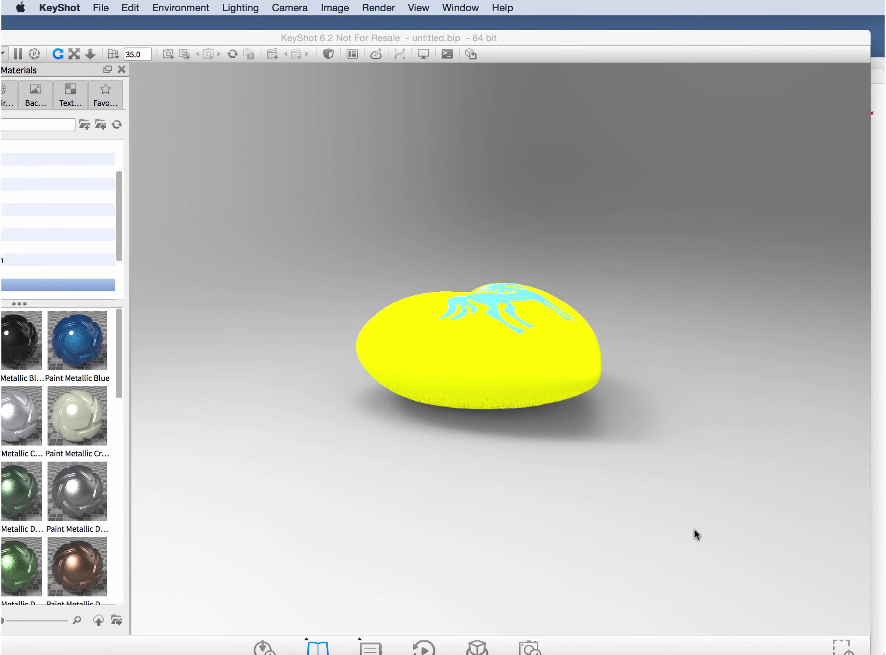
drag(540, 368, 430, 507)
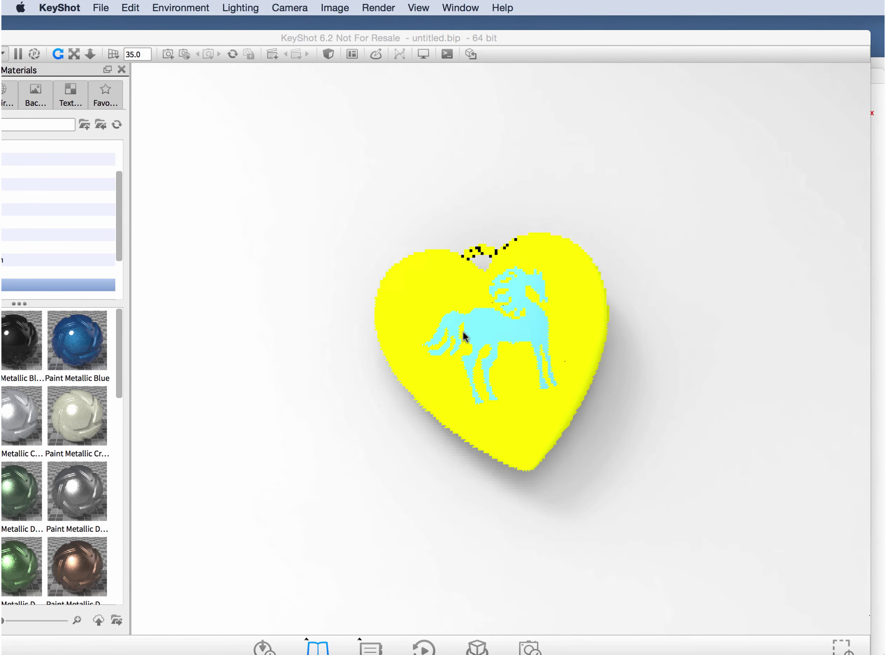
drag(218, 34, 243, 27)
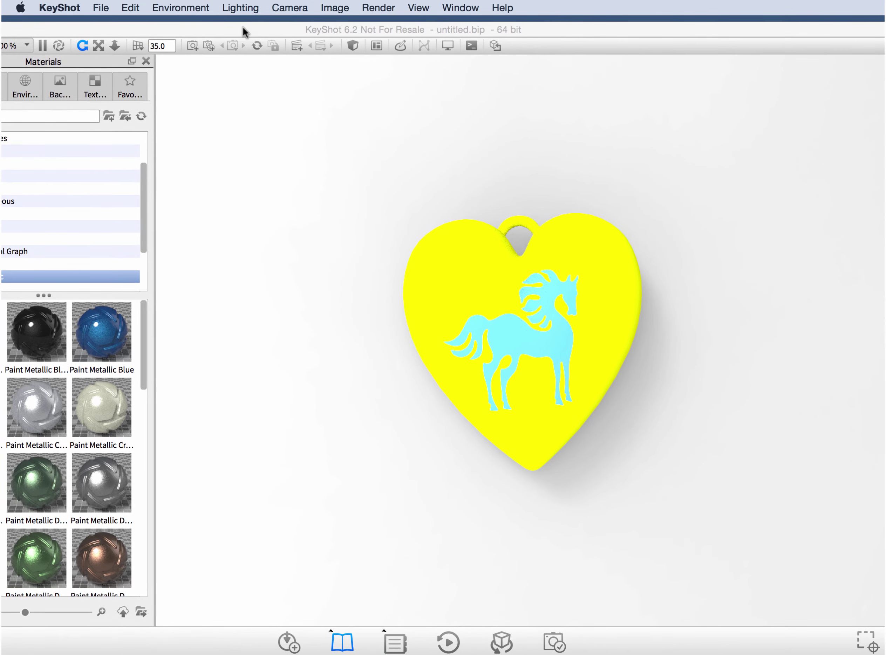
scroll(54, 361, down, 10)
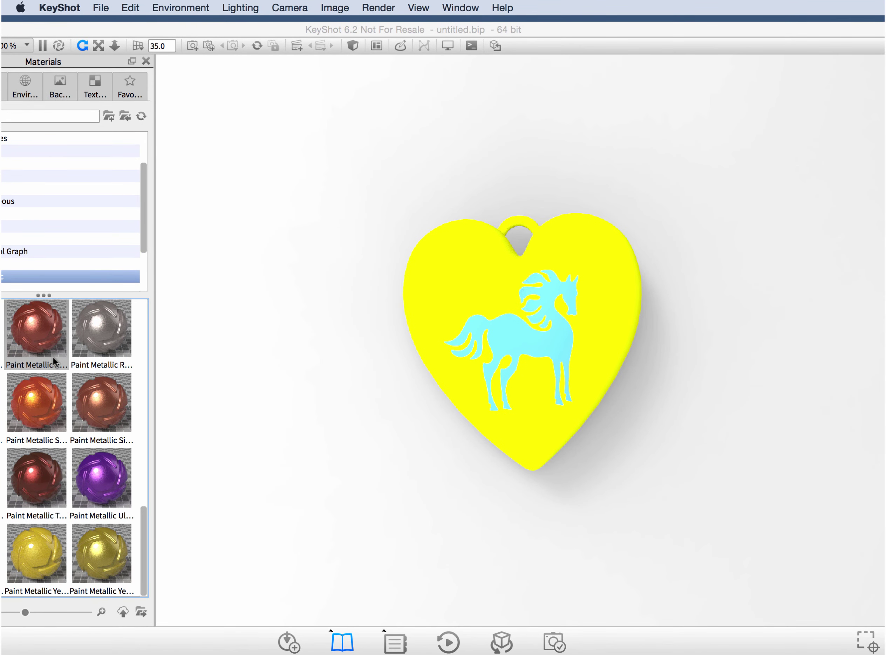
scroll(52, 356, up, 5)
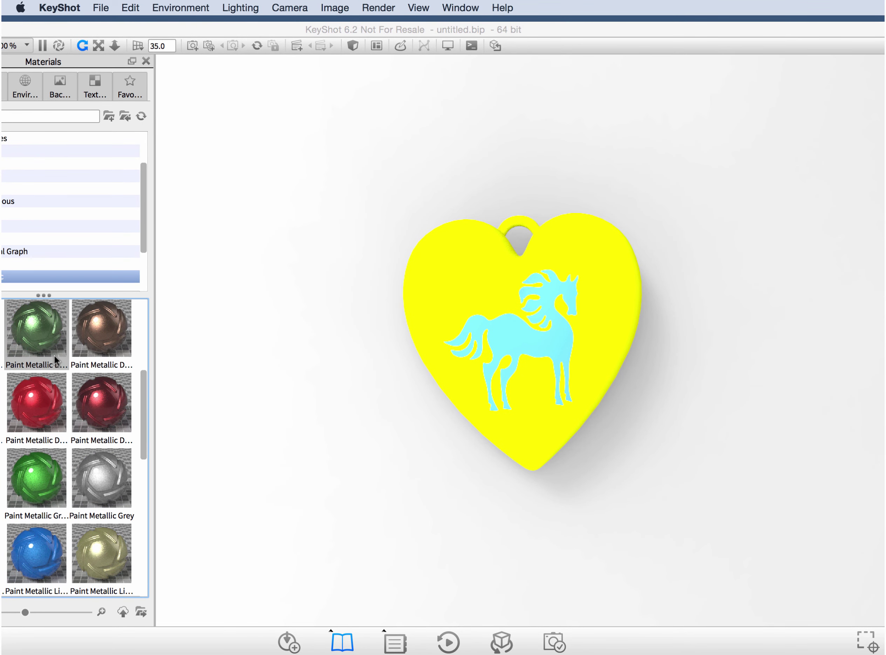
scroll(76, 381, down, 5)
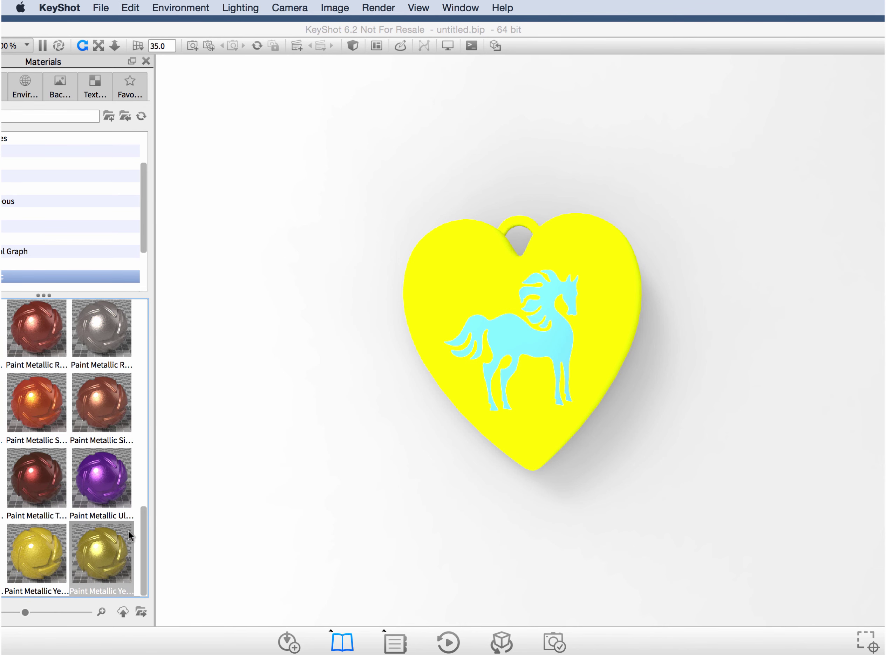
mouse_move(102, 552)
mouse_down()
mouse_move(438, 256)
mouse_move(452, 266)
mouse_up()
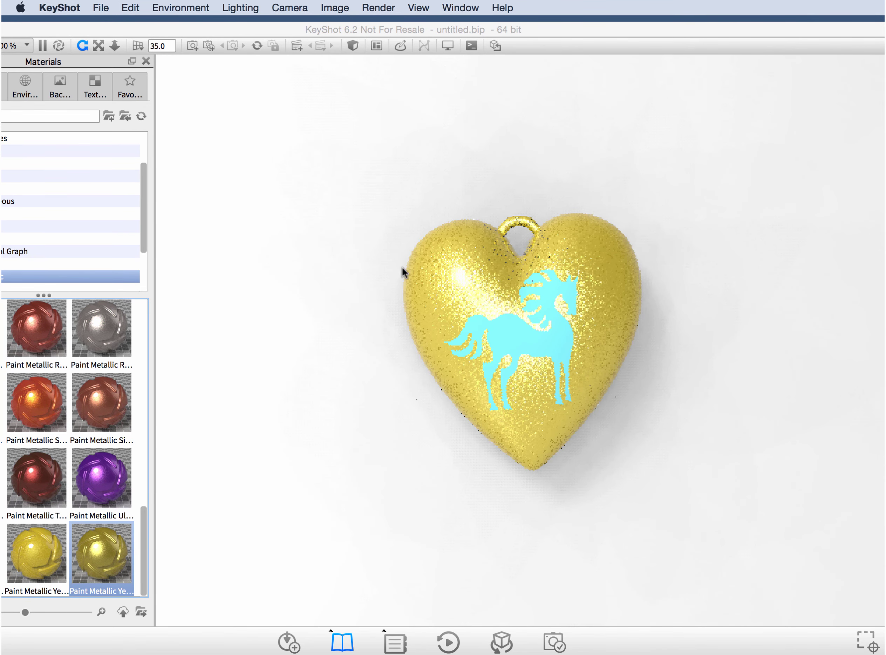
Apply the Paint Metallic Blue material to the horse and switch back to ViaCAD.
scroll(92, 408, up, 8)
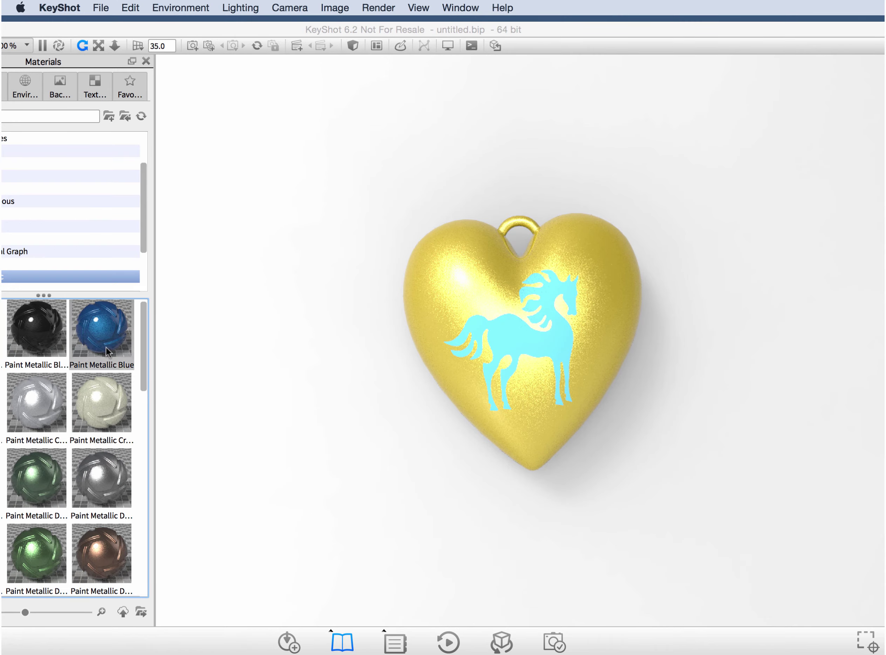
mouse_move(107, 345)
mouse_down()
mouse_move(103, 333)
mouse_move(510, 335)
mouse_move(518, 322)
mouse_up()
scroll(525, 327, up, 6)
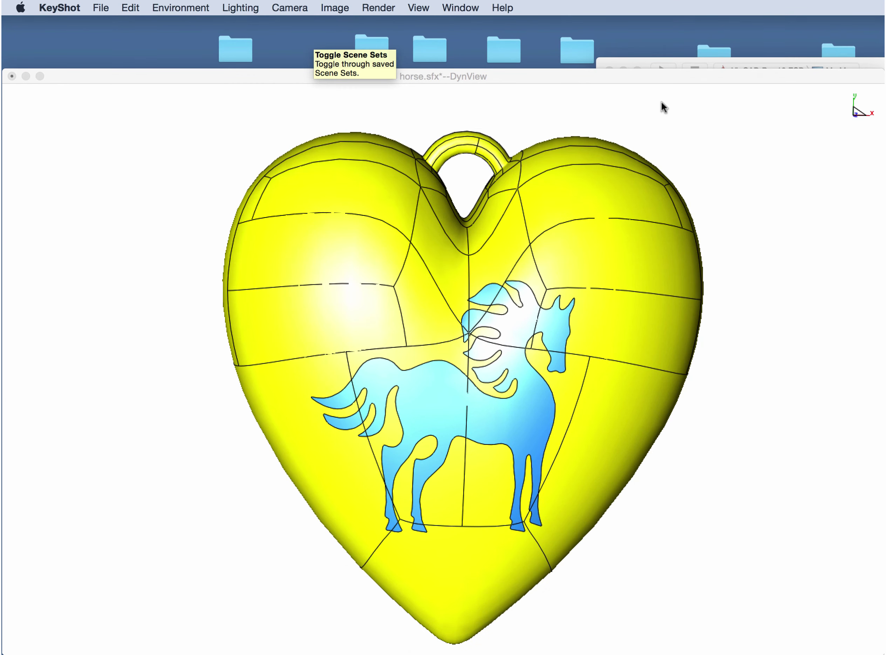
click(681, 111)
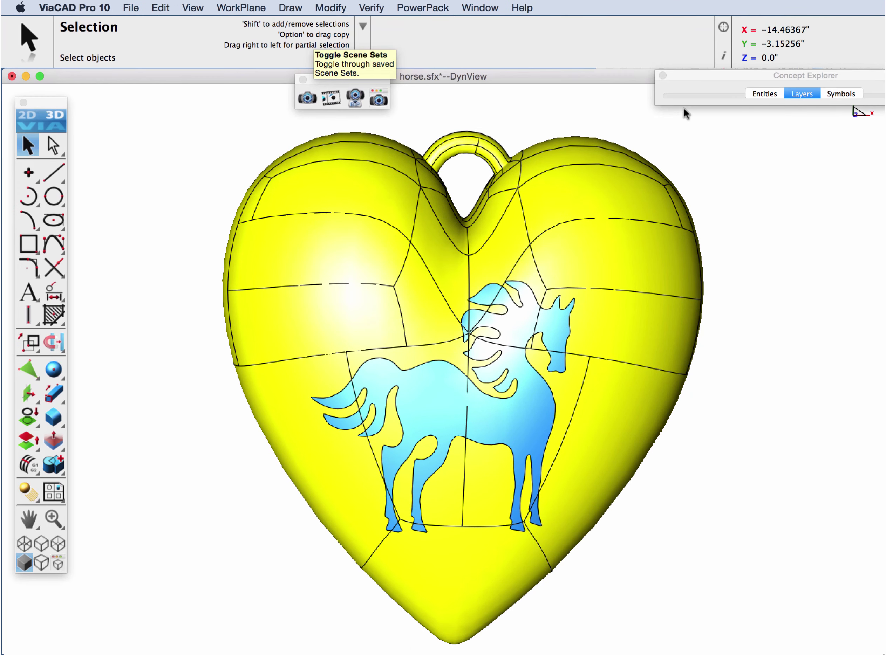